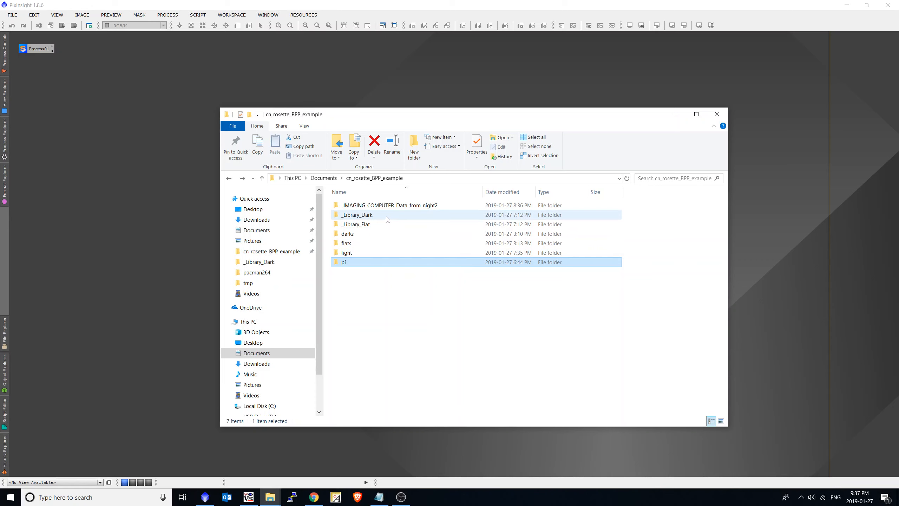
- Review the master files in the _Library_Dark and _Library_Flat folders of cn_rosette_BPP_example
{"action": "double_click", "coordinate": [376, 219]}
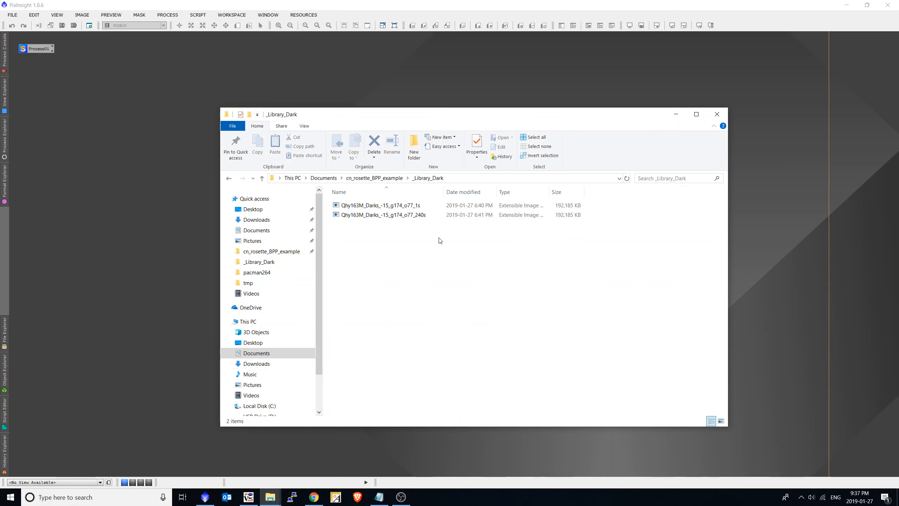
{"action": "left_click", "coordinate": [378, 207]}
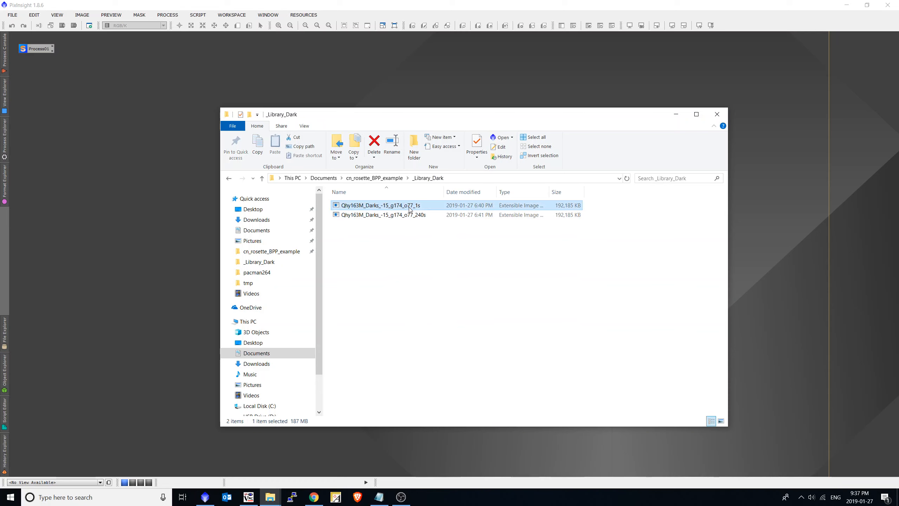
{"action": "left_click", "coordinate": [422, 215]}
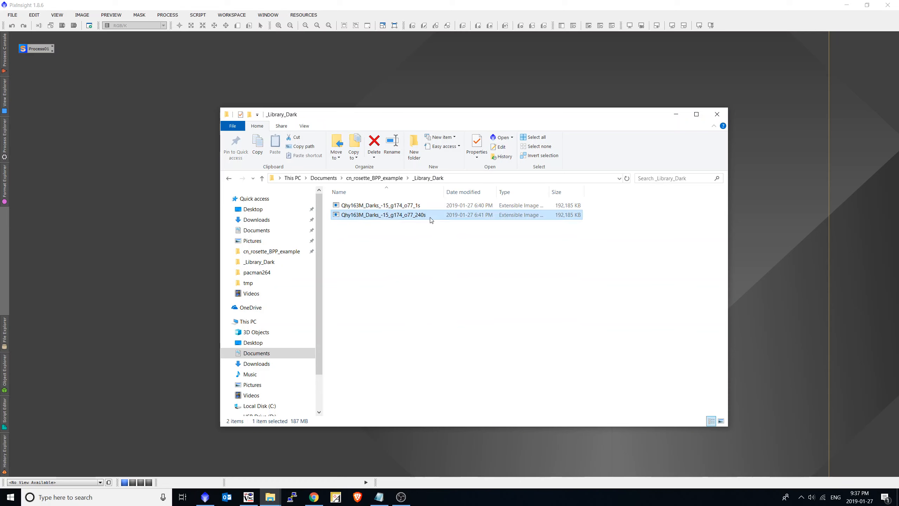
{"action": "left_click", "coordinate": [374, 178]}
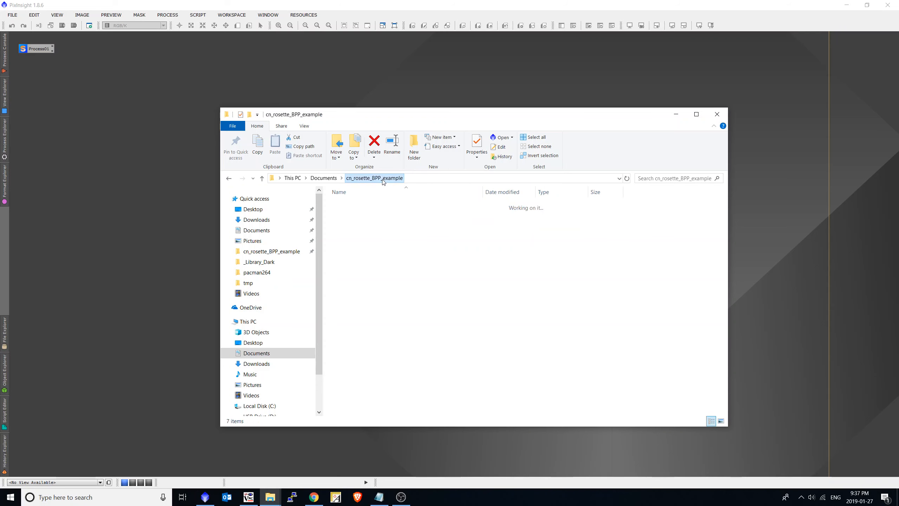
{"action": "double_click", "coordinate": [364, 224]}
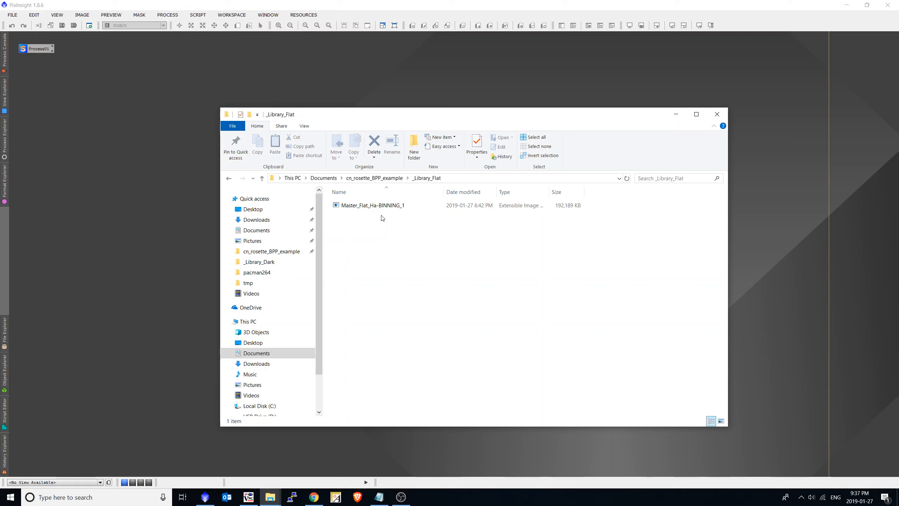
{"action": "left_click", "coordinate": [376, 179]}
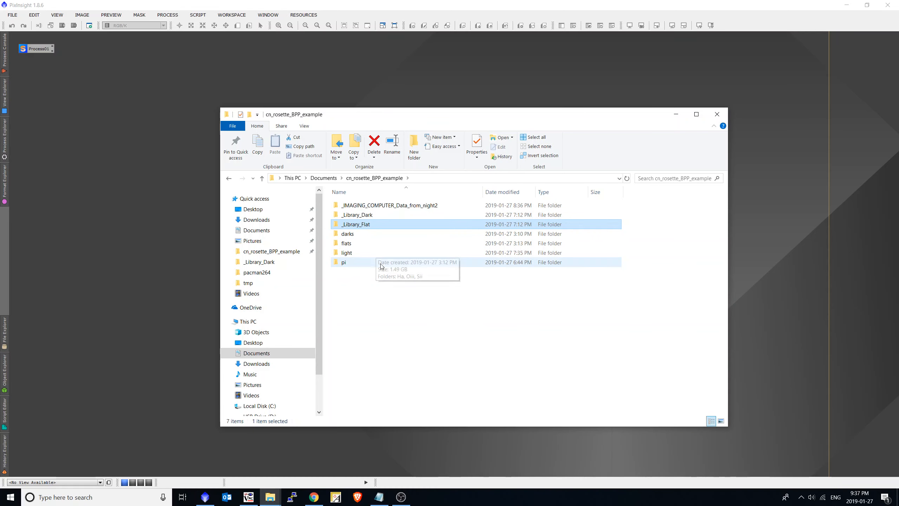
- Copy the registered frame 2019-01-04_rosette_wo102_Ha_240sec_1x1__frame1_c_r from the pi\registered\Ha folder
{"action": "mouse_move", "coordinate": [388, 265]}
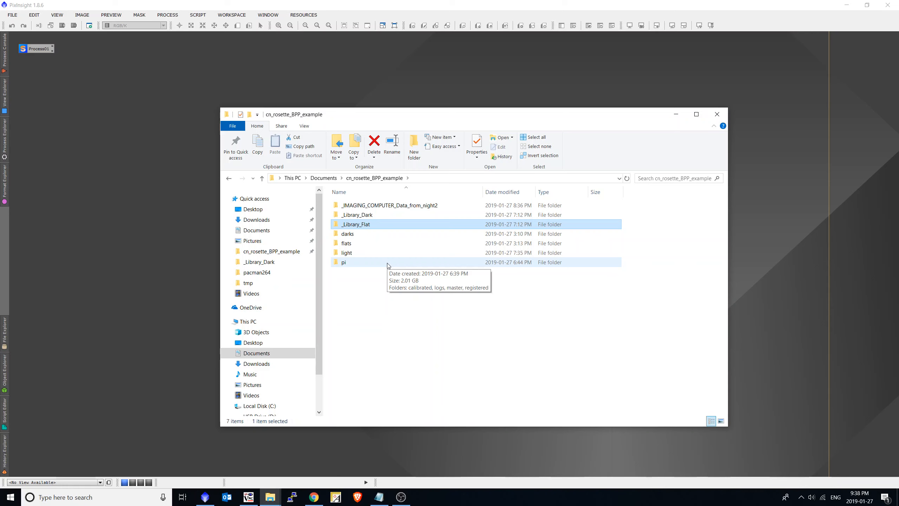
{"action": "double_click", "coordinate": [367, 263]}
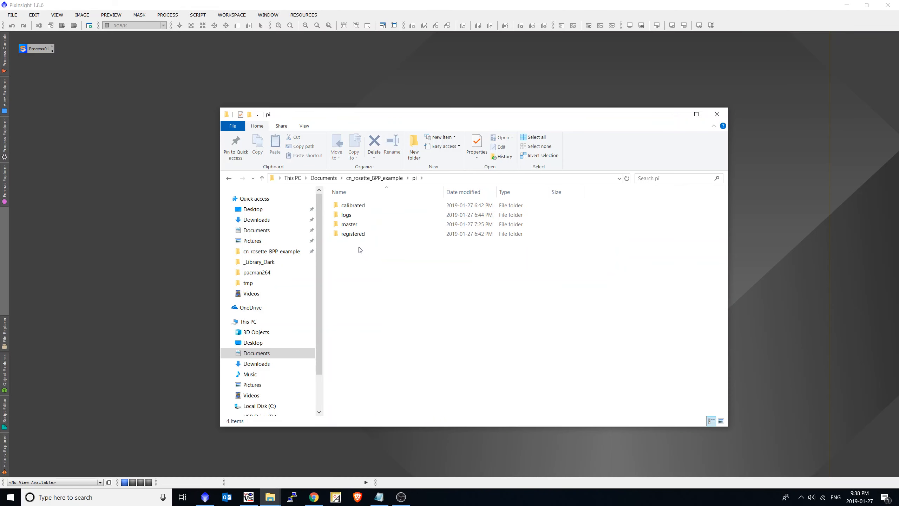
{"action": "double_click", "coordinate": [354, 234]}
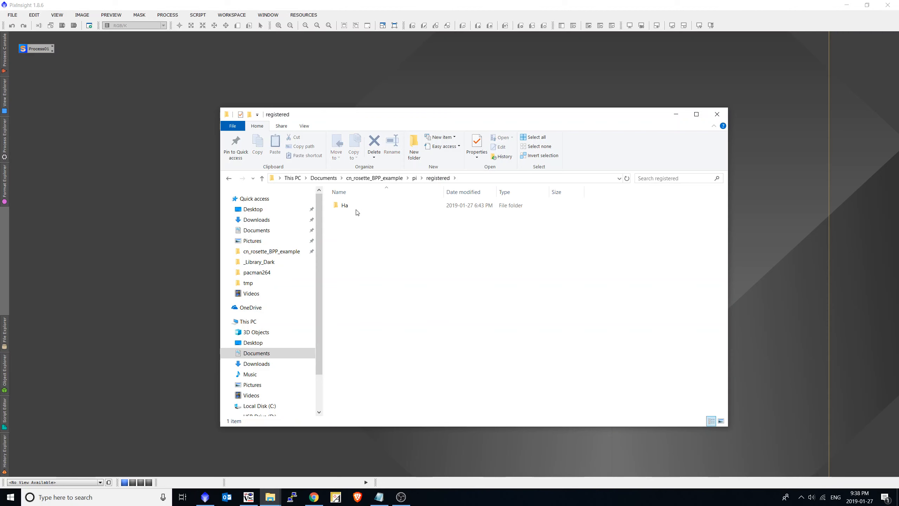
{"action": "double_click", "coordinate": [355, 209]}
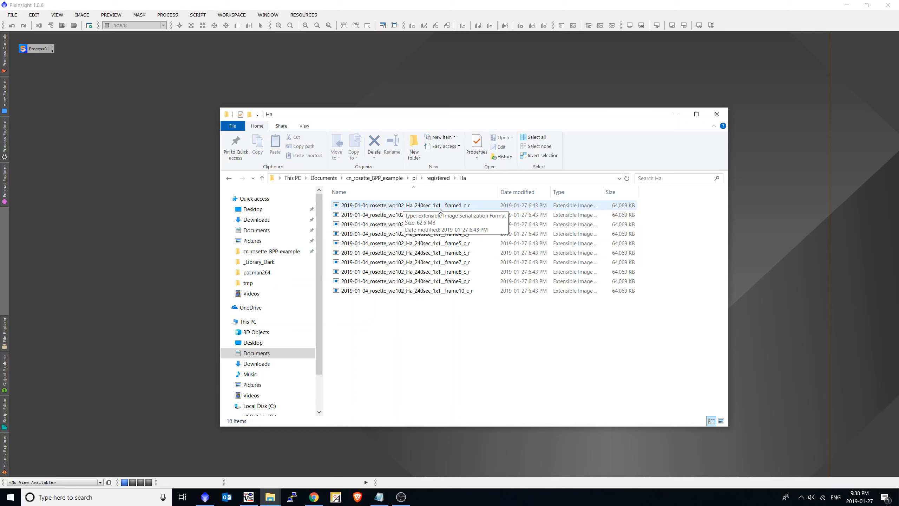
{"action": "left_click", "coordinate": [434, 209]}
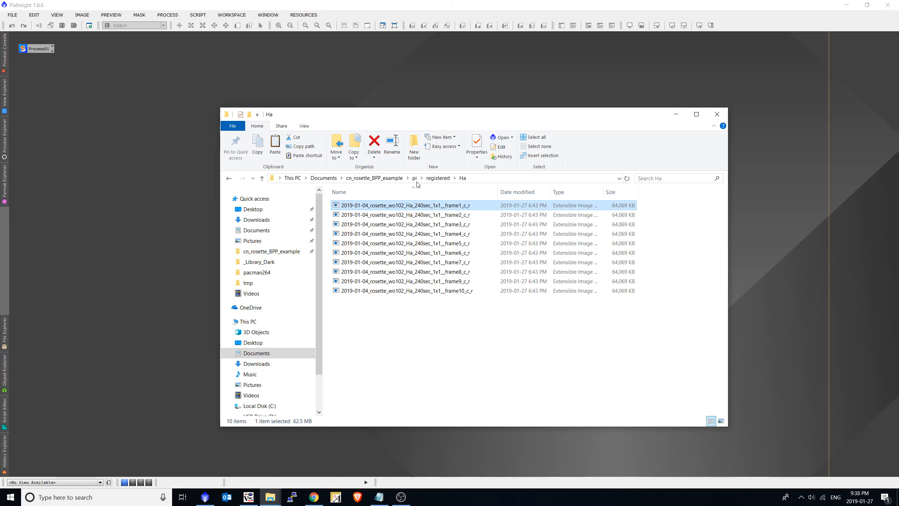
- Create a folder named REG in cn_rosette_BPP_example
{"action": "left_click", "coordinate": [402, 178]}
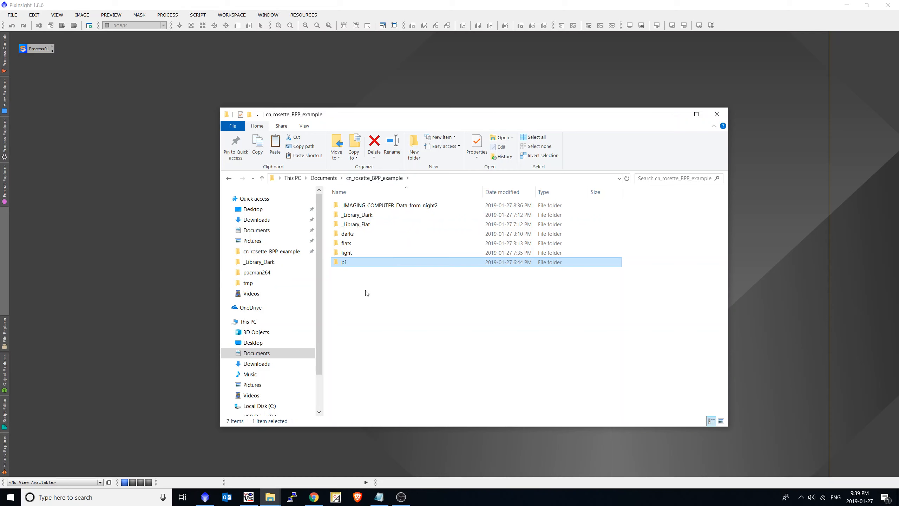
{"action": "right_click", "coordinate": [360, 282]}
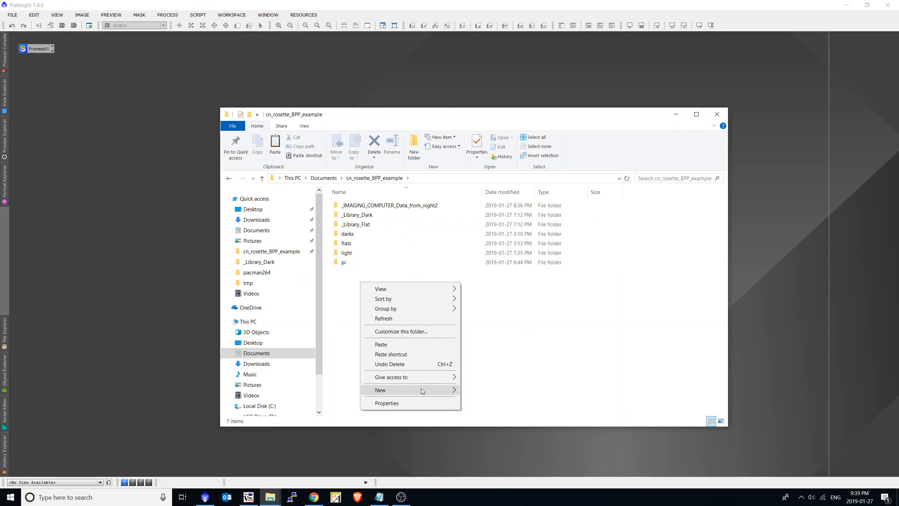
{"action": "mouse_move", "coordinate": [453, 389]}
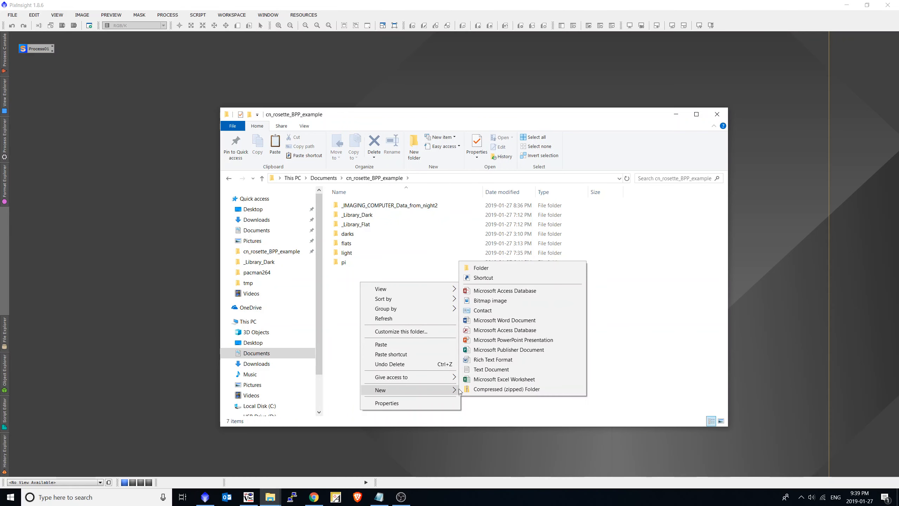
{"action": "left_click", "coordinate": [492, 269]}
{"action": "type", "text": "REG"}
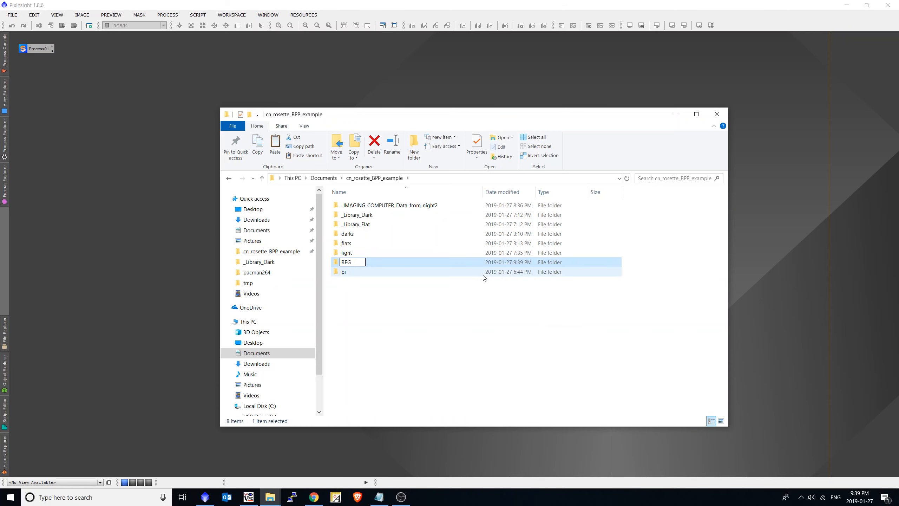
{"action": "key", "text": "Return"}
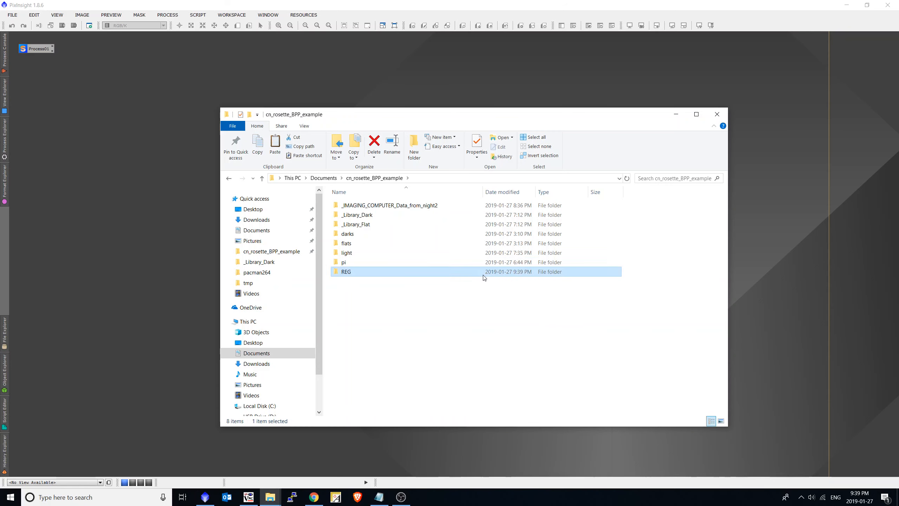
- Paste the copied registered Ha frame 1 into the REG folder and return to the project folder
{"action": "double_click", "coordinate": [484, 275]}
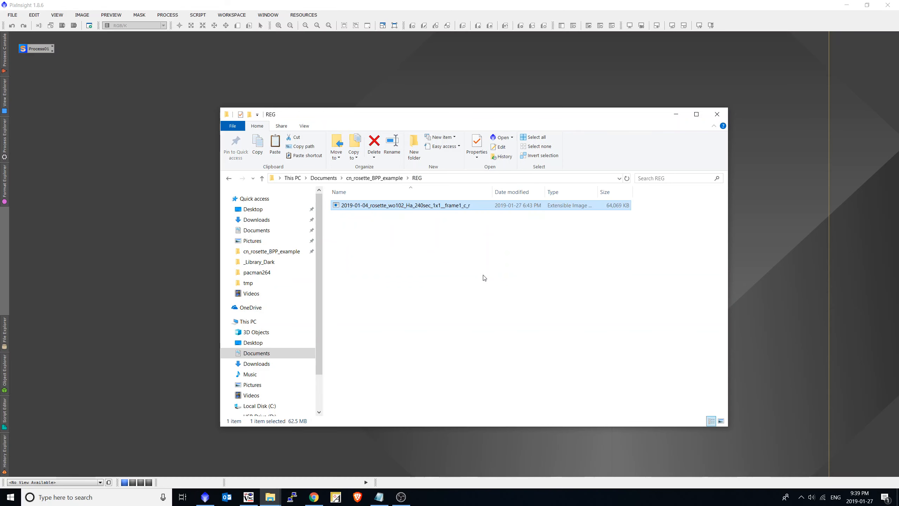
{"action": "key", "text": "alt+Left"}
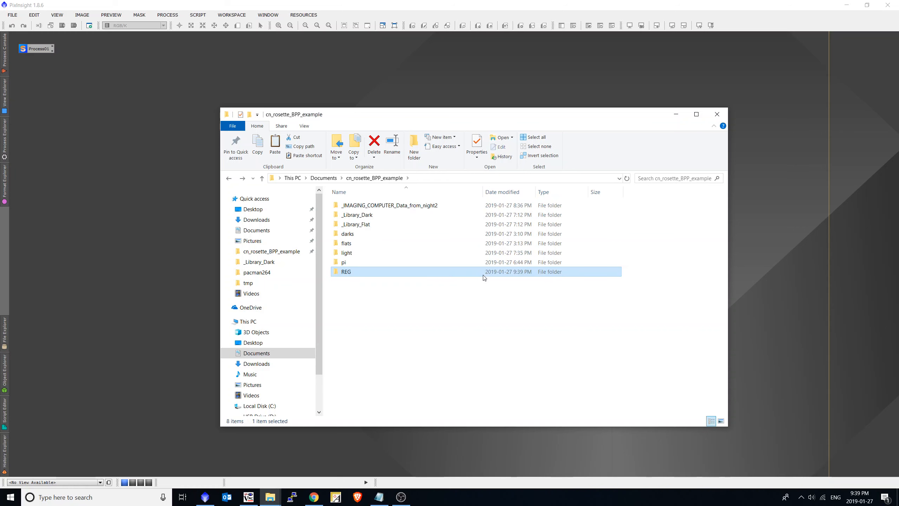
{"action": "double_click", "coordinate": [352, 269]}
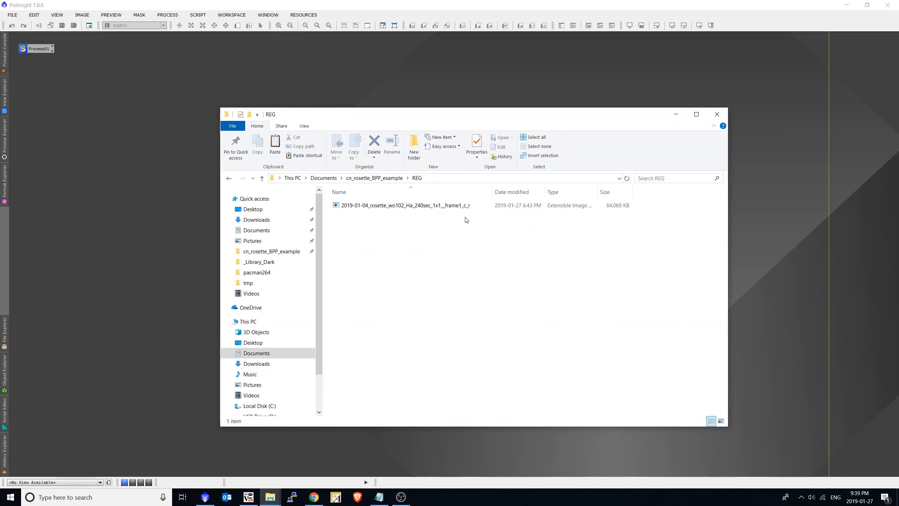
{"action": "key", "text": "alt+Left"}
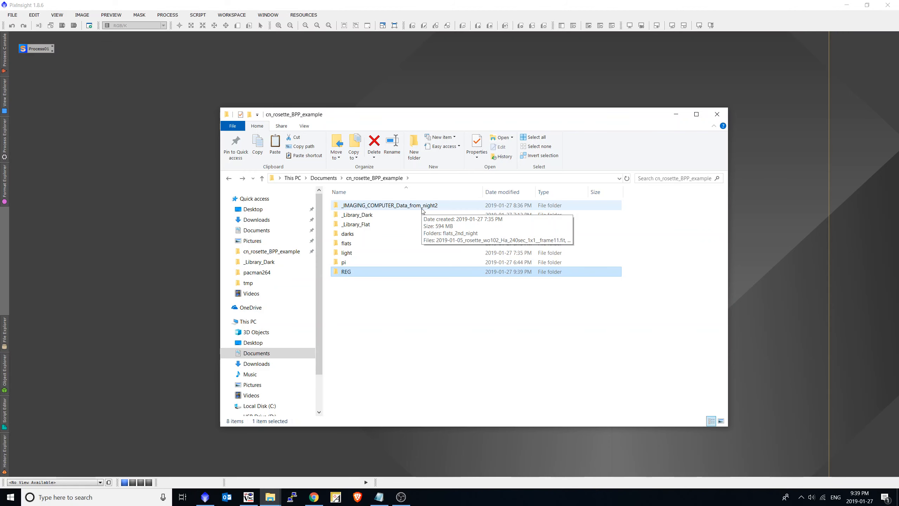
- Move the second-night Ha light frames, frame11 to frame20, from _IMAGING_COMPUTER_Data_from_night2 into the light folder
{"action": "left_click", "coordinate": [393, 210]}
{"action": "double_click", "coordinate": [393, 210]}
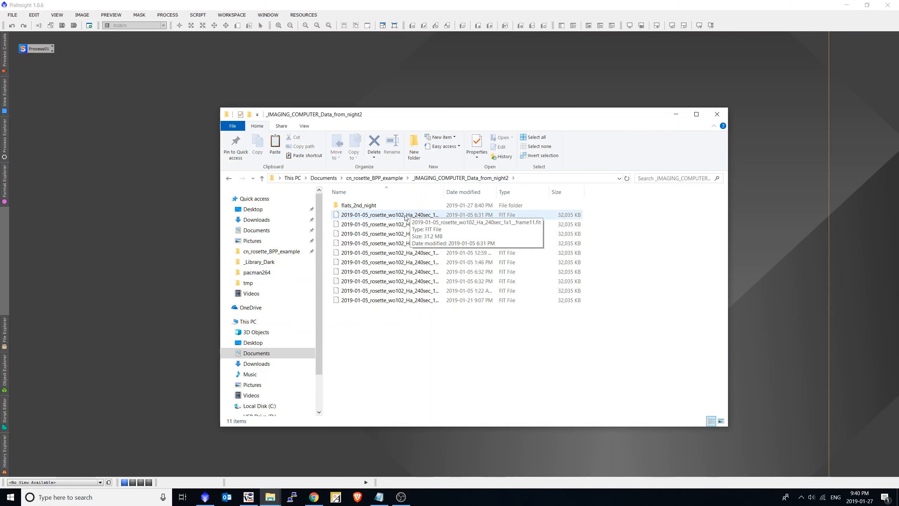
{"action": "left_click_drag", "start_coordinate": [445, 192], "coordinate": [492, 192]}
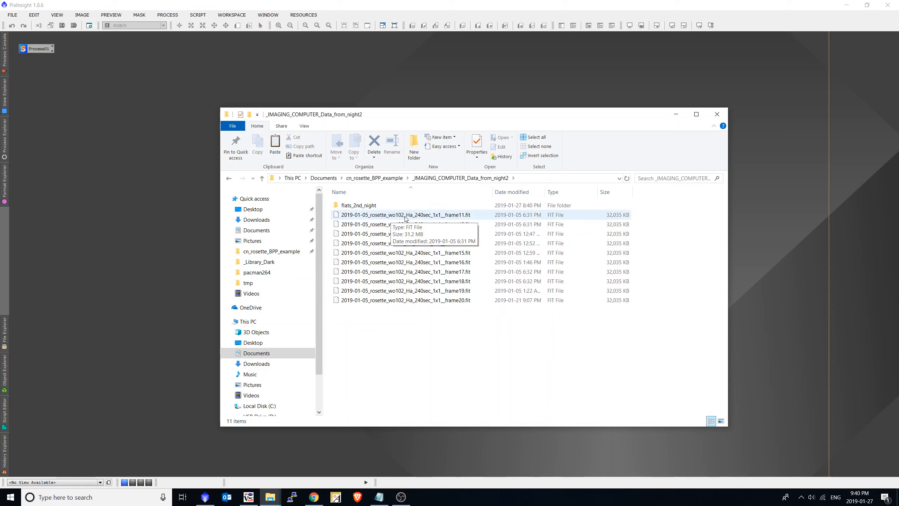
{"action": "left_click", "coordinate": [394, 216]}
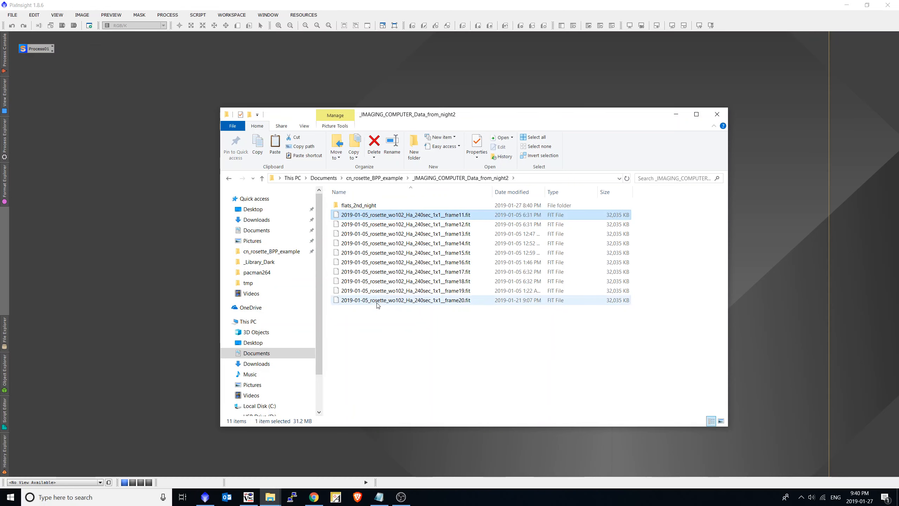
{"action": "left_click", "coordinate": [391, 304], "text": "shift"}
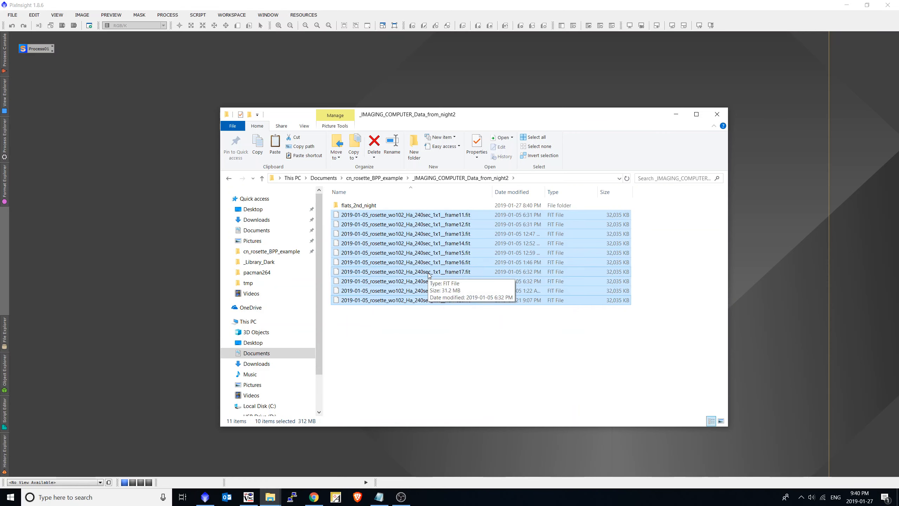
{"action": "left_click", "coordinate": [385, 179]}
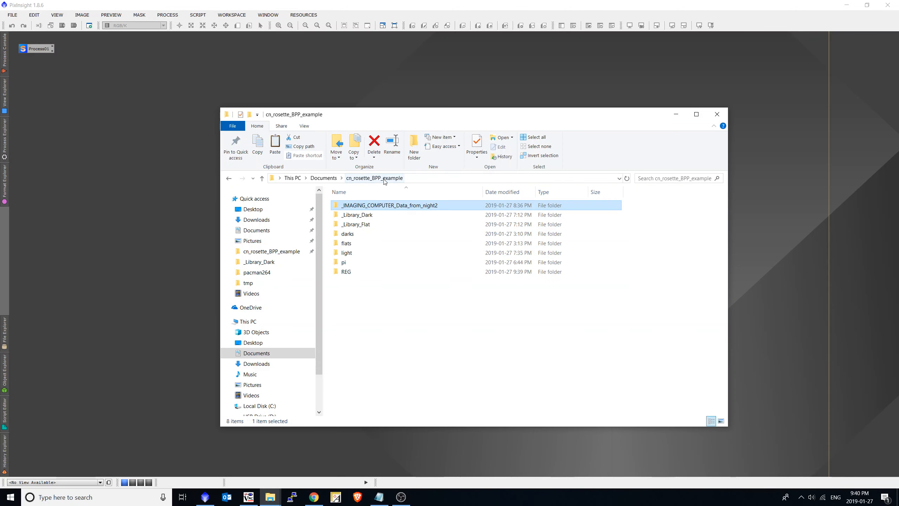
{"action": "double_click", "coordinate": [357, 253]}
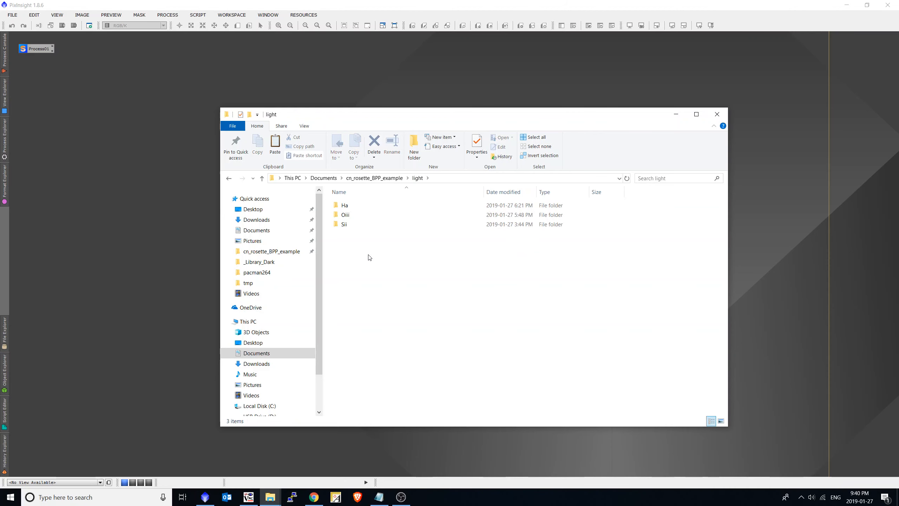
{"action": "key", "text": "ctrl+v"}
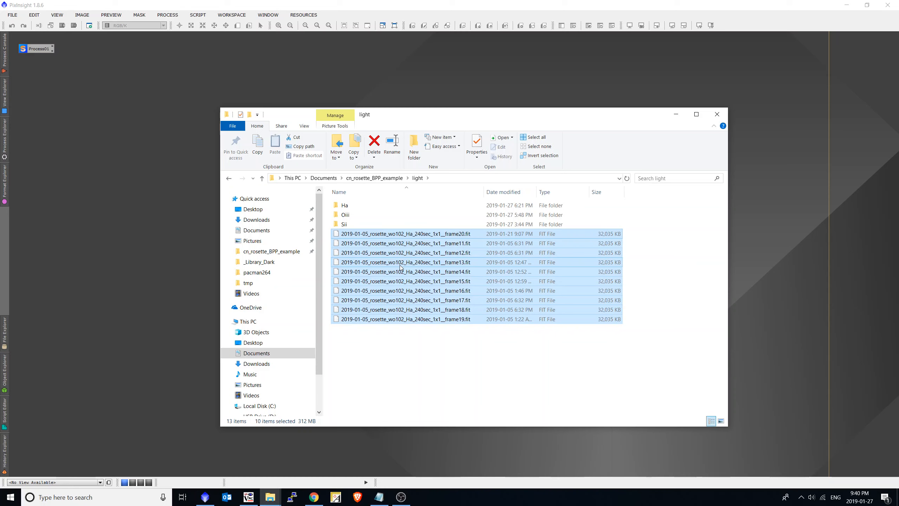
- Check the first-night frames in the light folder's Ha subfolder and return to light
{"action": "left_click", "coordinate": [352, 209]}
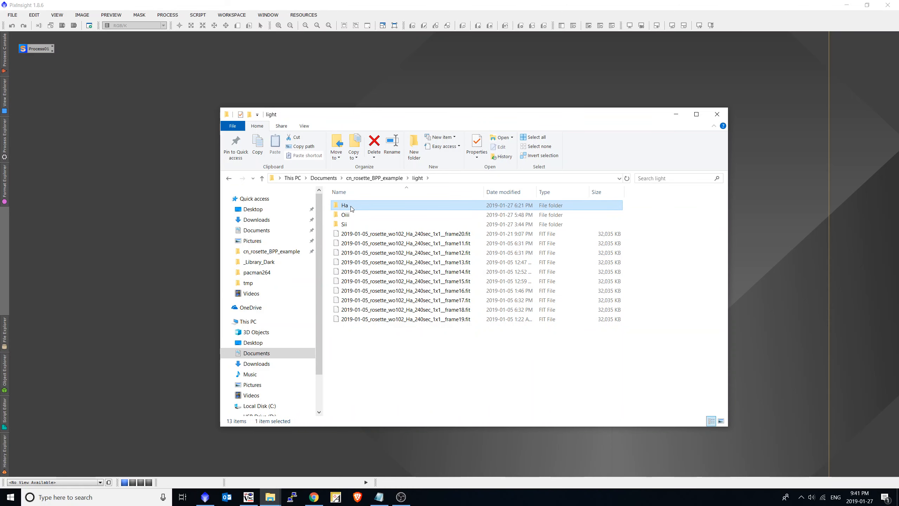
{"action": "double_click", "coordinate": [352, 209]}
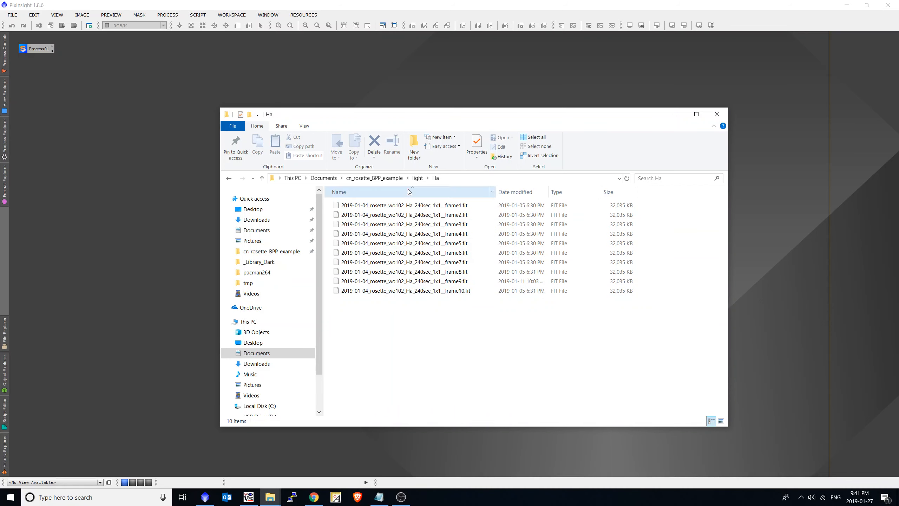
{"action": "left_click", "coordinate": [417, 178]}
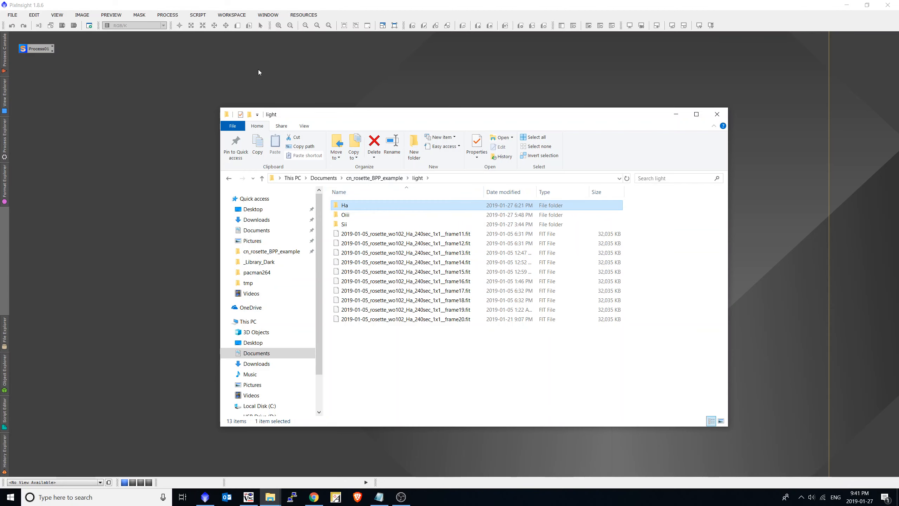
- Switch to PixInsight and open the BatchPreprocessing script
{"action": "left_click", "coordinate": [198, 15]}
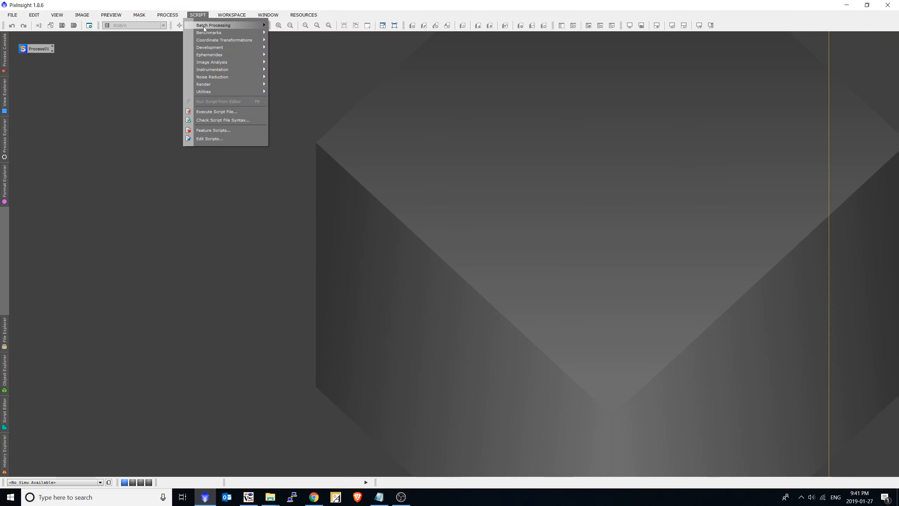
{"action": "mouse_move", "coordinate": [205, 29]}
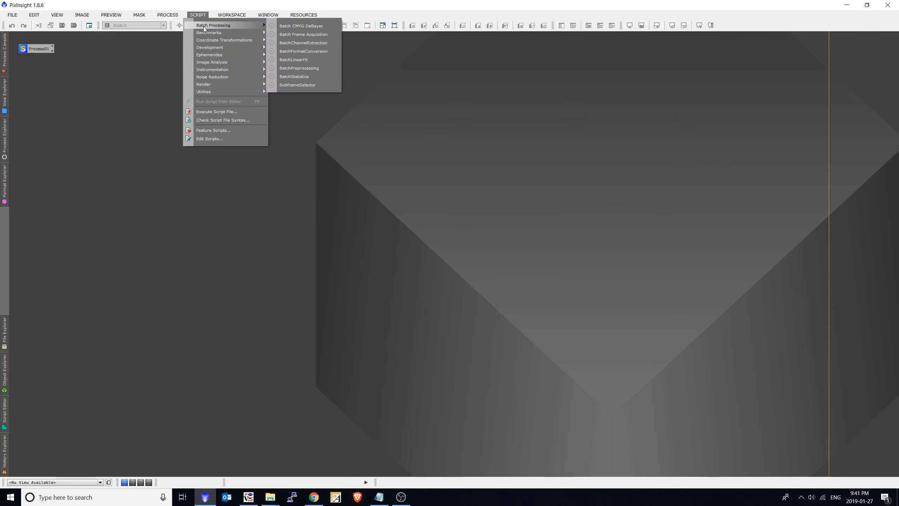
{"action": "left_click", "coordinate": [297, 68]}
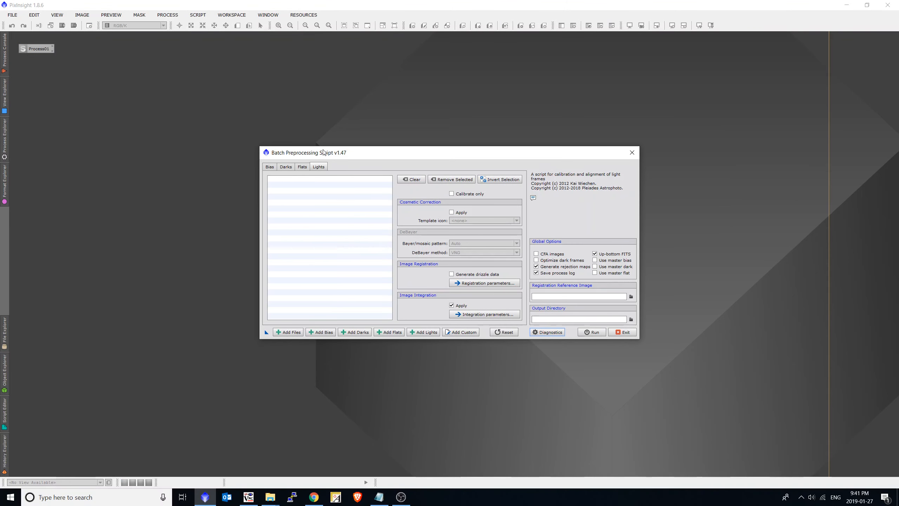
{"action": "left_click_drag", "start_coordinate": [323, 153], "coordinate": [300, 136]}
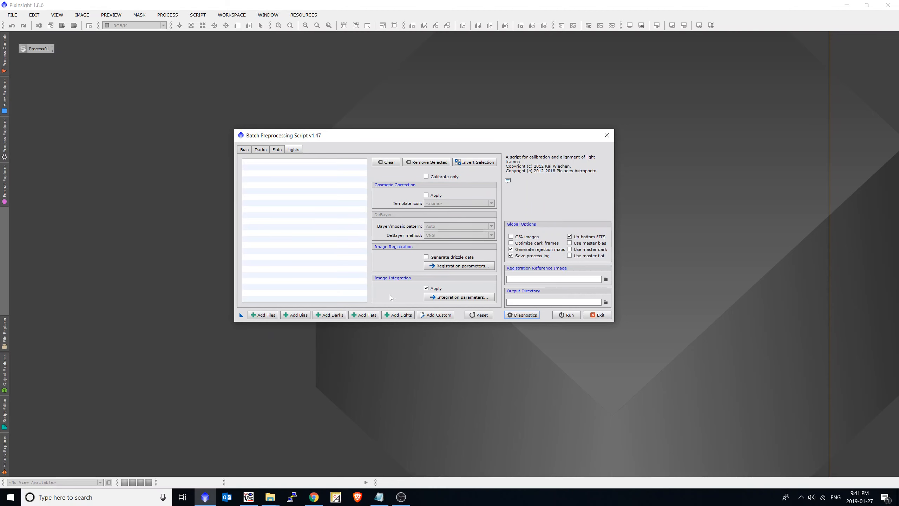
- Add the second-night Ha light frames, frame11 to frame20, from the light folder to the script
{"action": "left_click", "coordinate": [400, 315]}
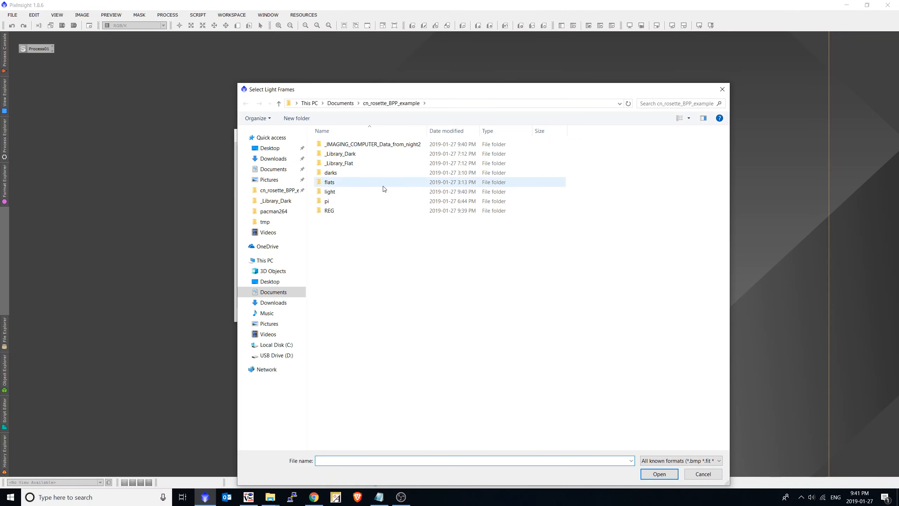
{"action": "double_click", "coordinate": [343, 191]}
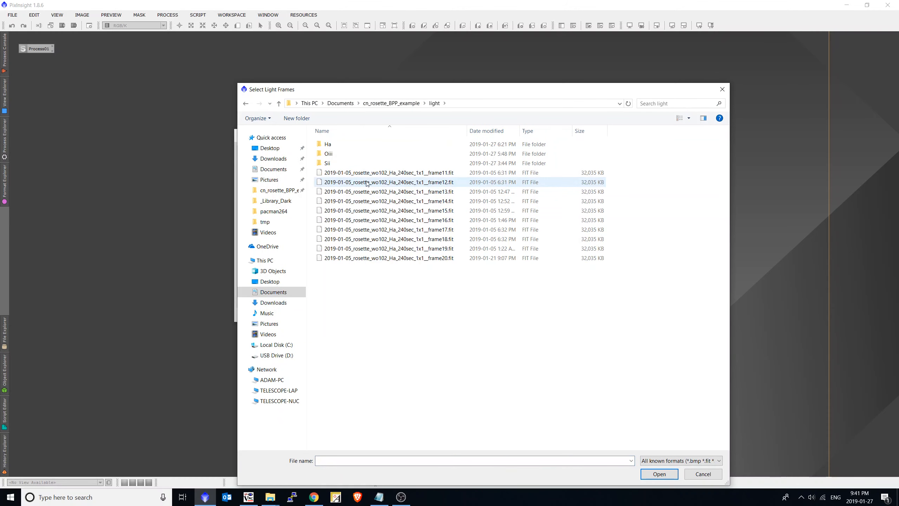
{"action": "left_click", "coordinate": [355, 172]}
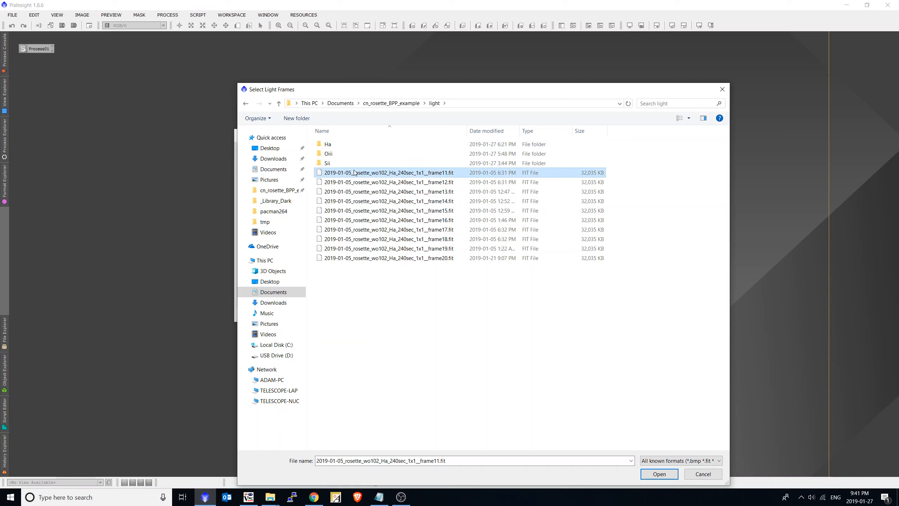
{"action": "left_click", "coordinate": [382, 258], "text": "shift"}
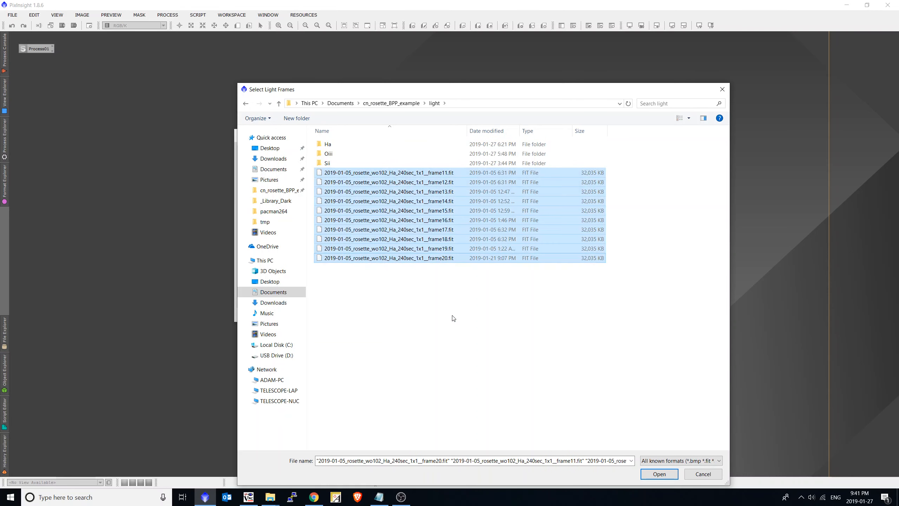
{"action": "left_click", "coordinate": [659, 475]}
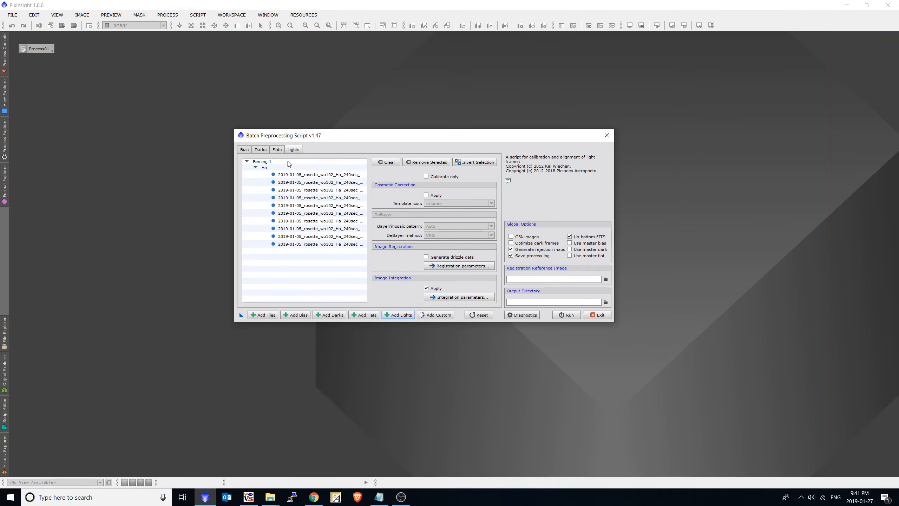
- Add Master_Flat_Ha-BINNING_1 from _Library_Flat as the flat frame and enable Use master flat
{"action": "left_click", "coordinate": [278, 151]}
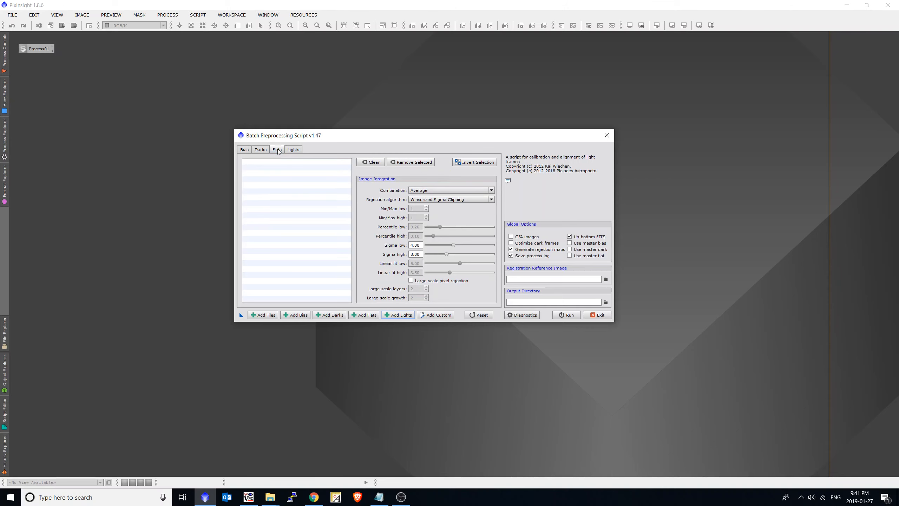
{"action": "left_click", "coordinate": [375, 315]}
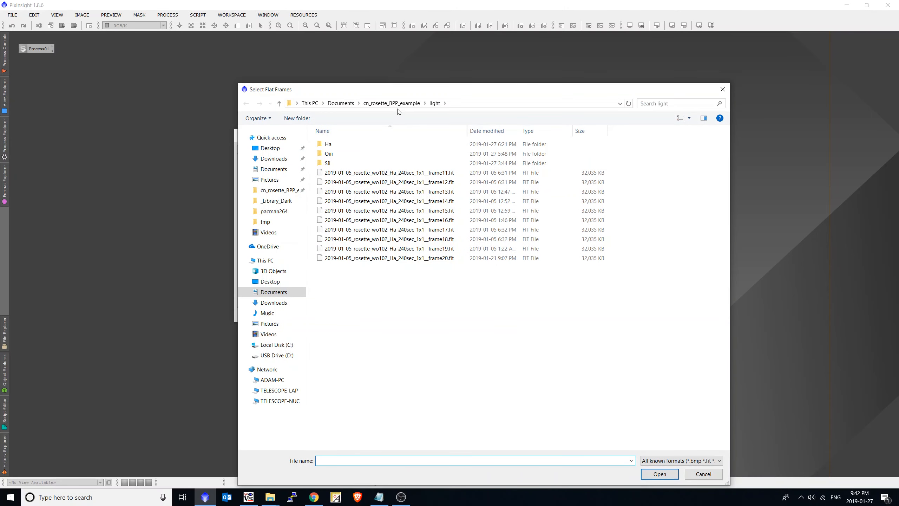
{"action": "left_click", "coordinate": [393, 102]}
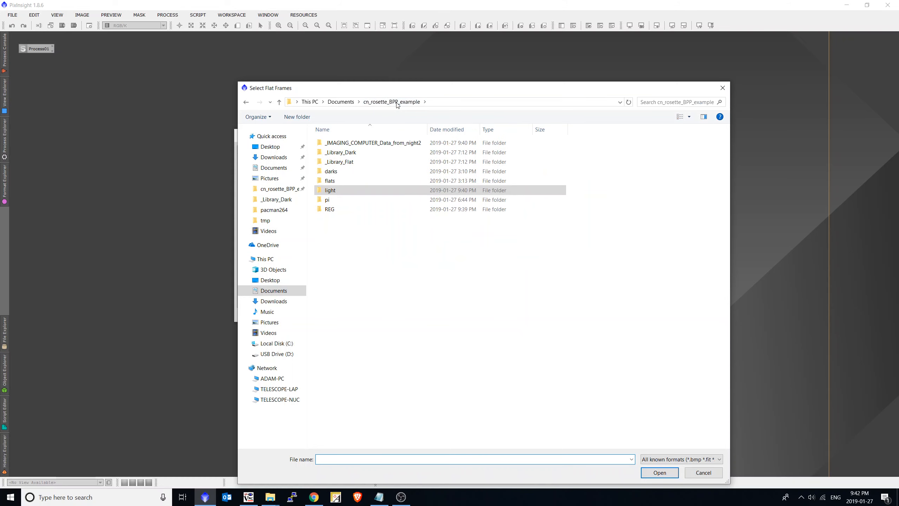
{"action": "double_click", "coordinate": [359, 162]}
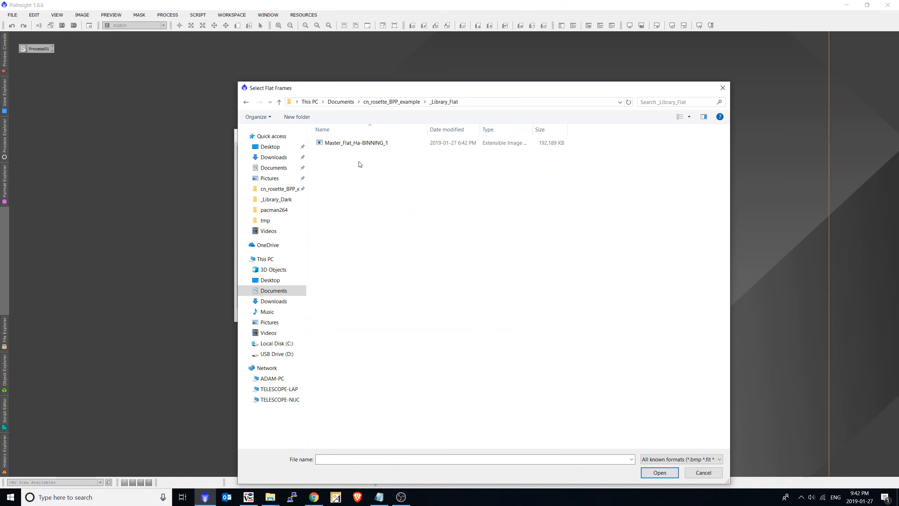
{"action": "double_click", "coordinate": [375, 143]}
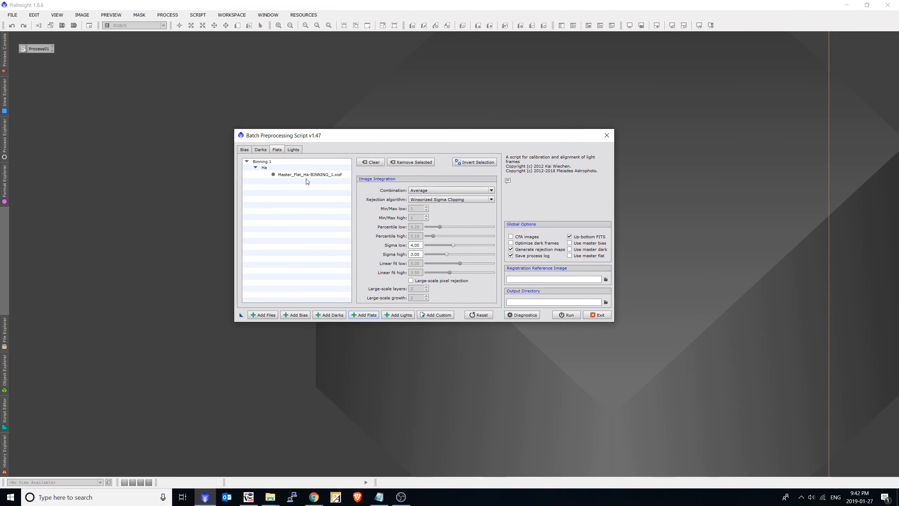
{"action": "left_click", "coordinate": [578, 256]}
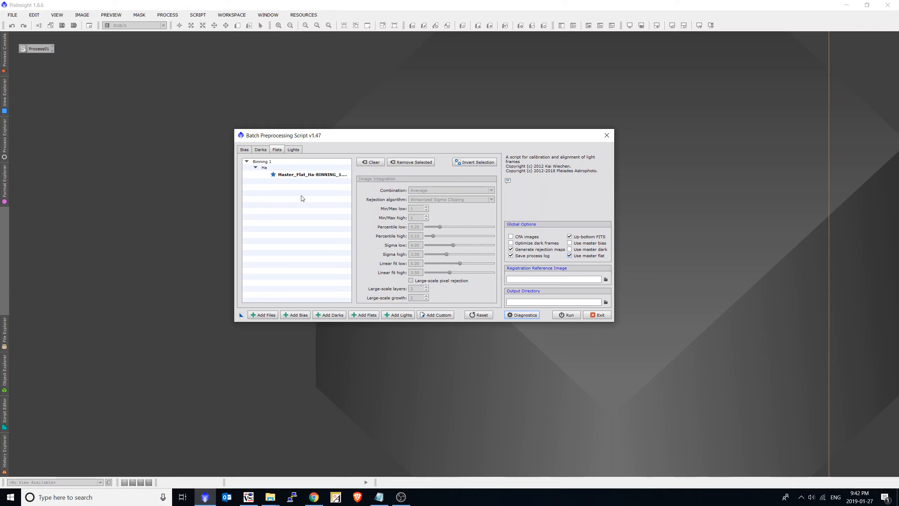
- Add the 240-second dark Qhy163M_Darks_-15_g174_o77_240s from _Library_Dark and enable Use master dark
{"action": "left_click", "coordinate": [261, 153]}
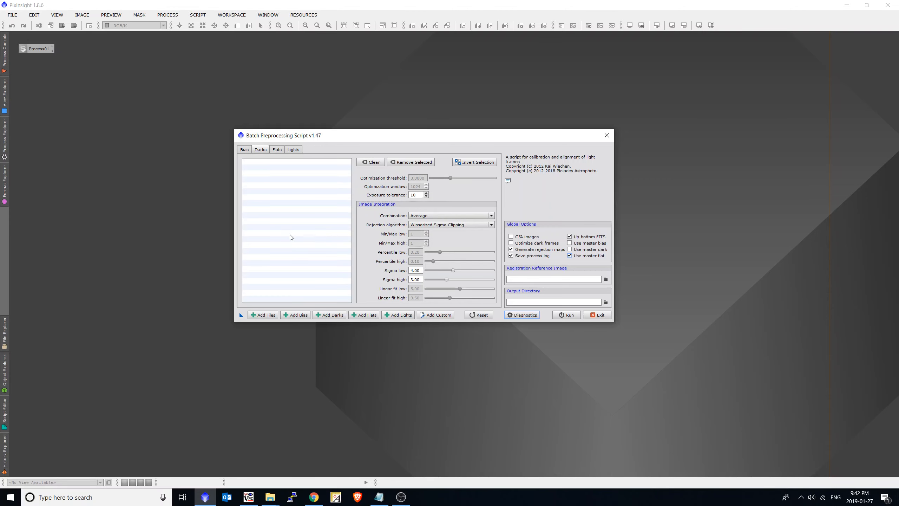
{"action": "left_click", "coordinate": [329, 315]}
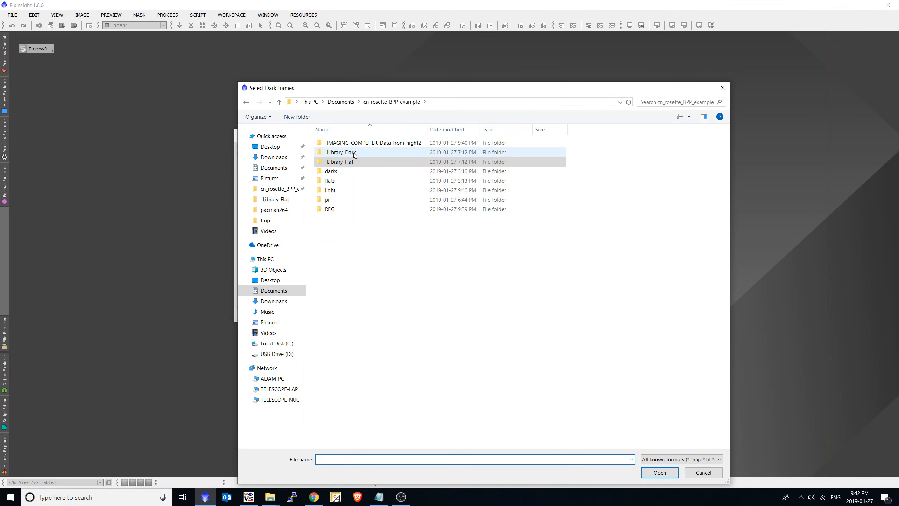
{"action": "double_click", "coordinate": [354, 153]}
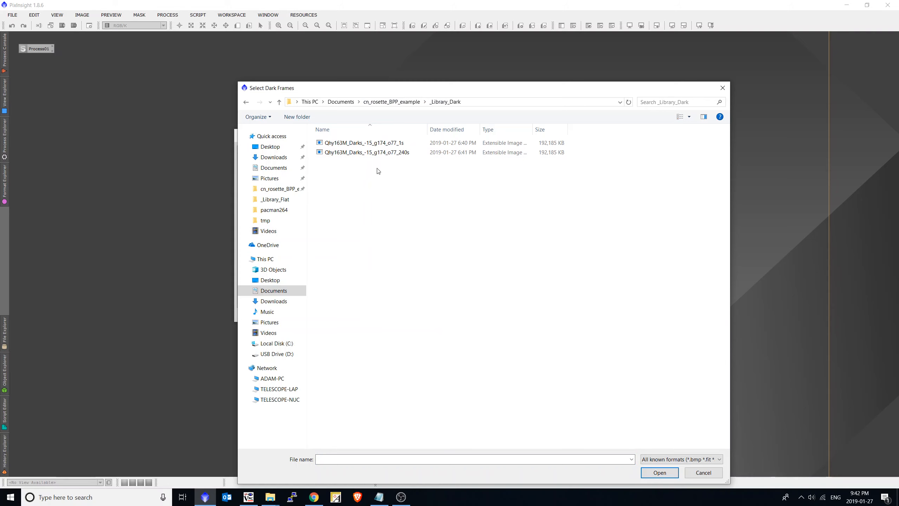
{"action": "double_click", "coordinate": [399, 153]}
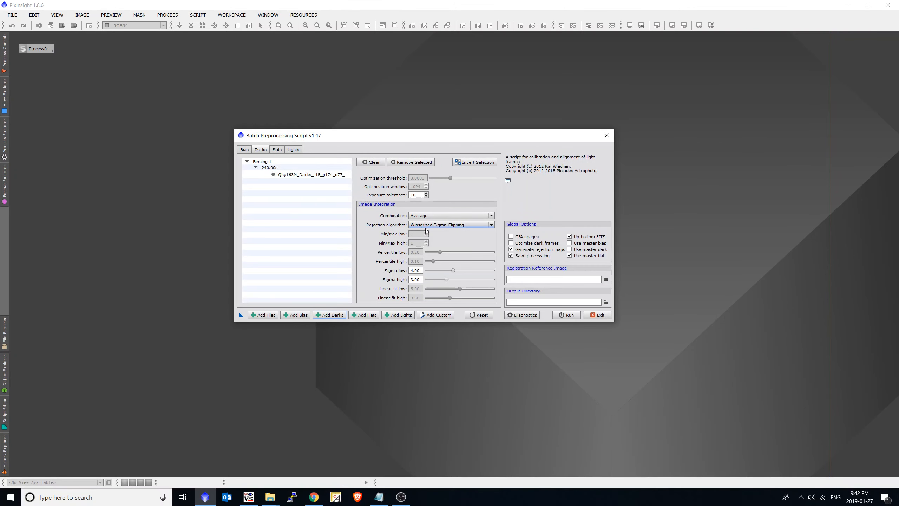
{"action": "left_click", "coordinate": [570, 250]}
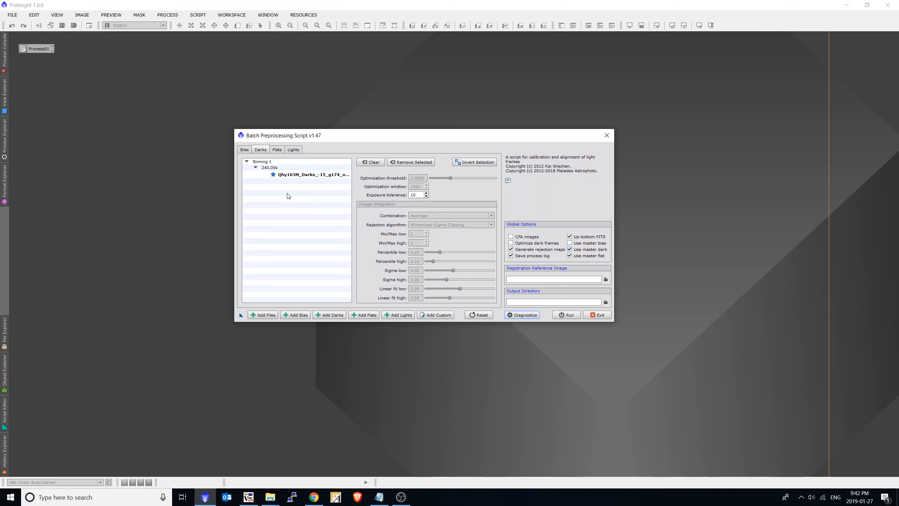
- Recheck the loaded master frames and set the 2019-01-04 Ha frame1 in the REG folder as the registration reference image
{"action": "left_click", "coordinate": [279, 150]}
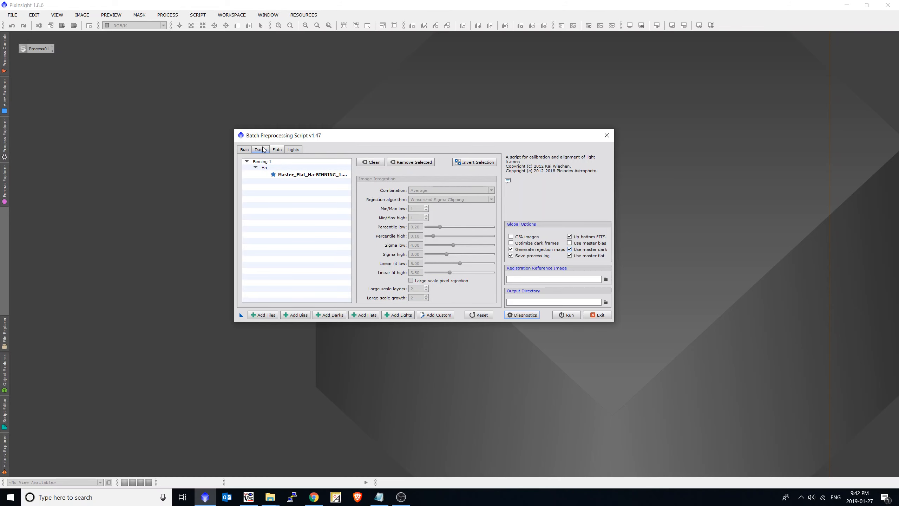
{"action": "left_click", "coordinate": [262, 152]}
{"action": "left_click", "coordinate": [277, 150]}
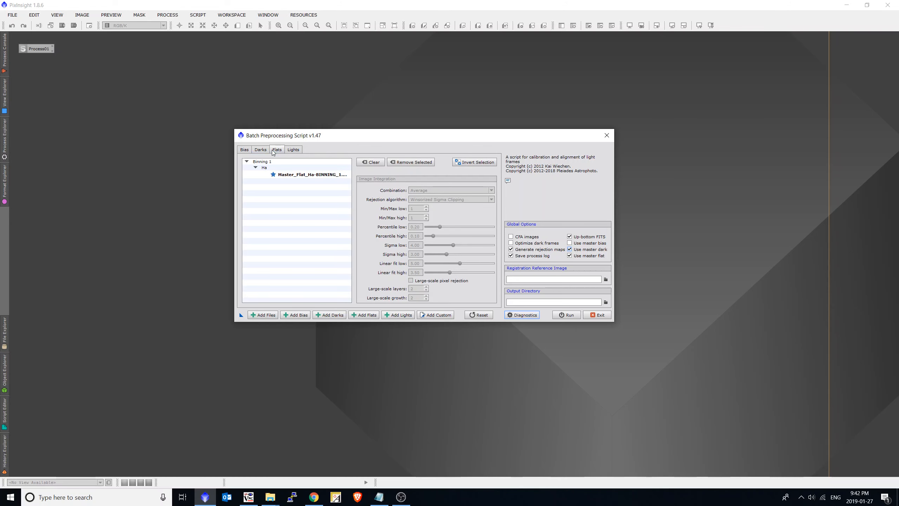
{"action": "left_click", "coordinate": [292, 150]}
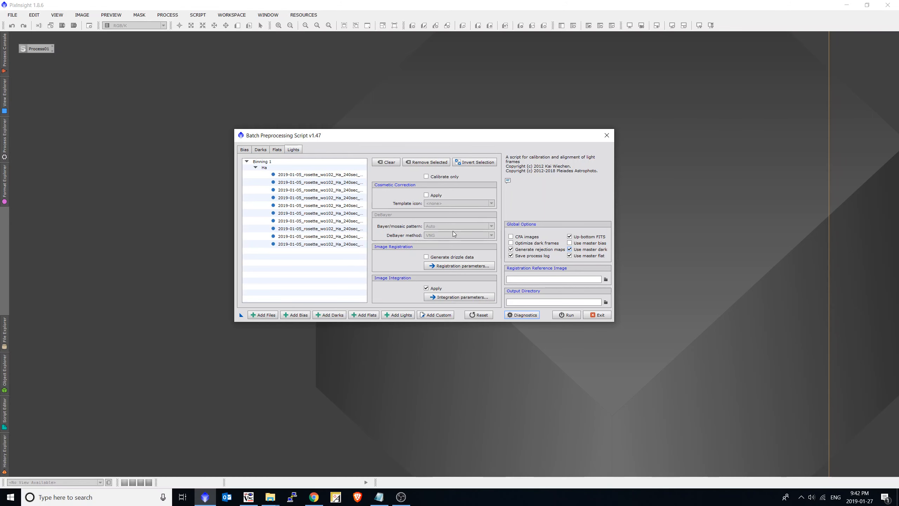
{"action": "left_click", "coordinate": [606, 280]}
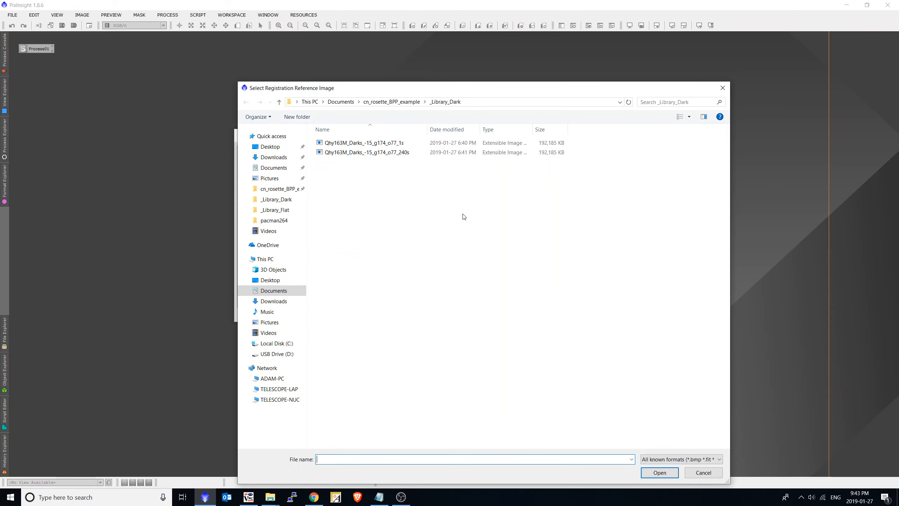
{"action": "left_click", "coordinate": [380, 102]}
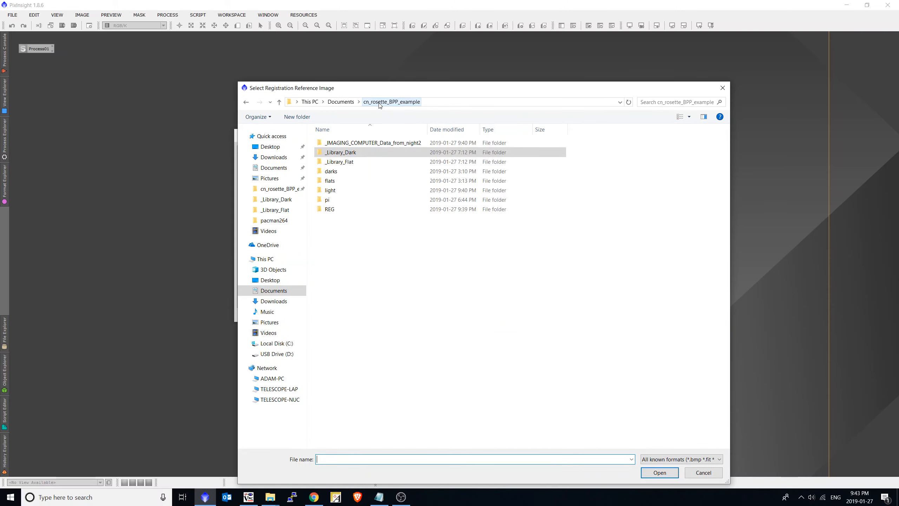
{"action": "double_click", "coordinate": [341, 210]}
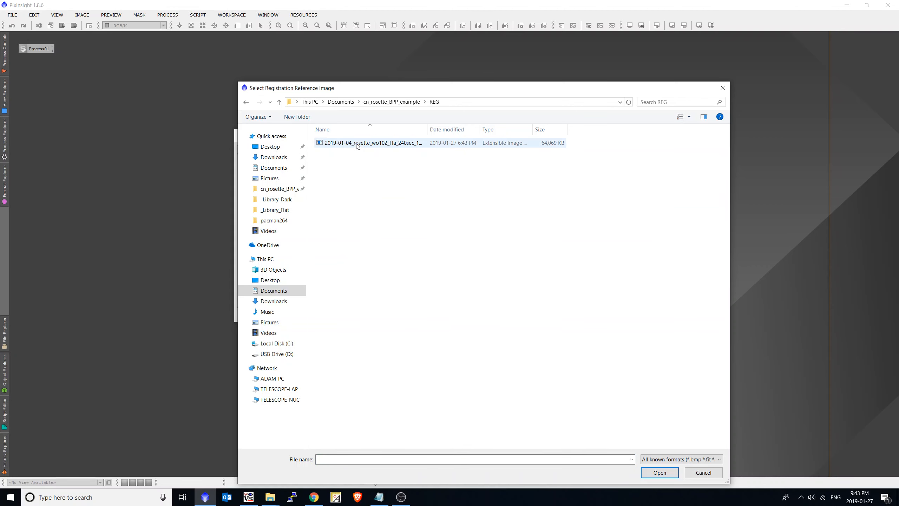
{"action": "double_click", "coordinate": [357, 143]}
- Set the output directory to the pi folder in cn_rosette_BPP_example
{"action": "left_click", "coordinate": [606, 302]}
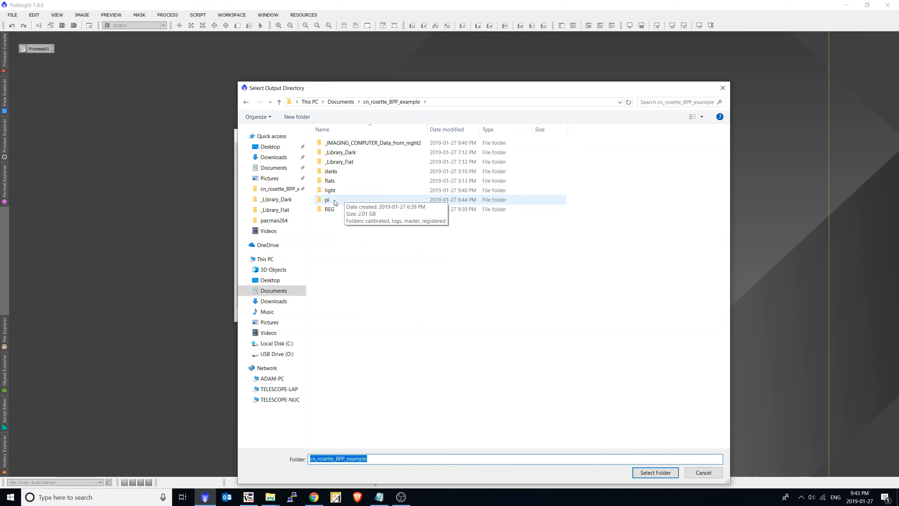
{"action": "left_click", "coordinate": [327, 200]}
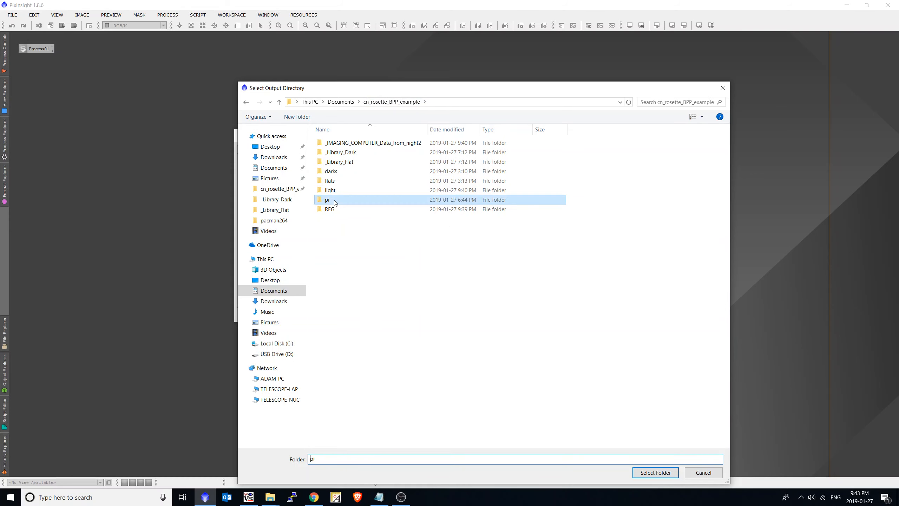
{"action": "left_click", "coordinate": [648, 474]}
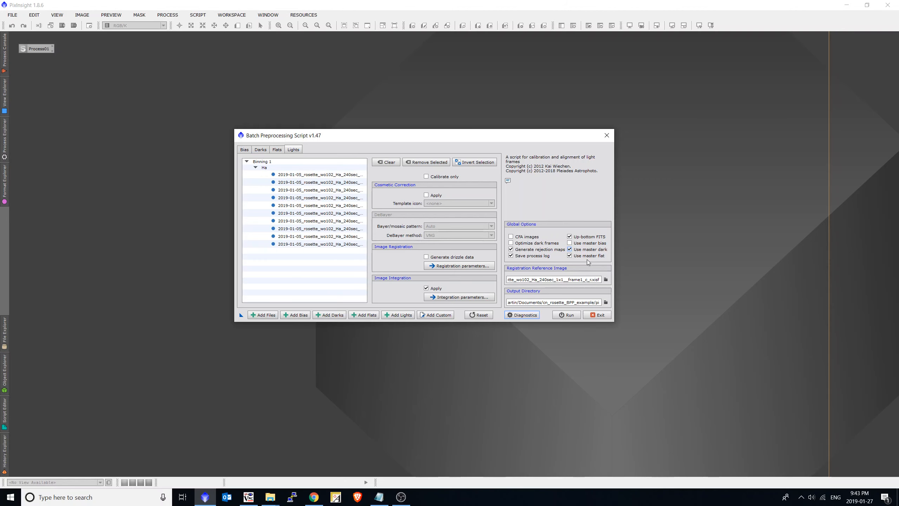
- Check the loaded frames with the script's diagnostics and start the batch preprocessing, continuing past the diagnostic messages
{"action": "left_click", "coordinate": [261, 150]}
{"action": "left_click", "coordinate": [276, 150]}
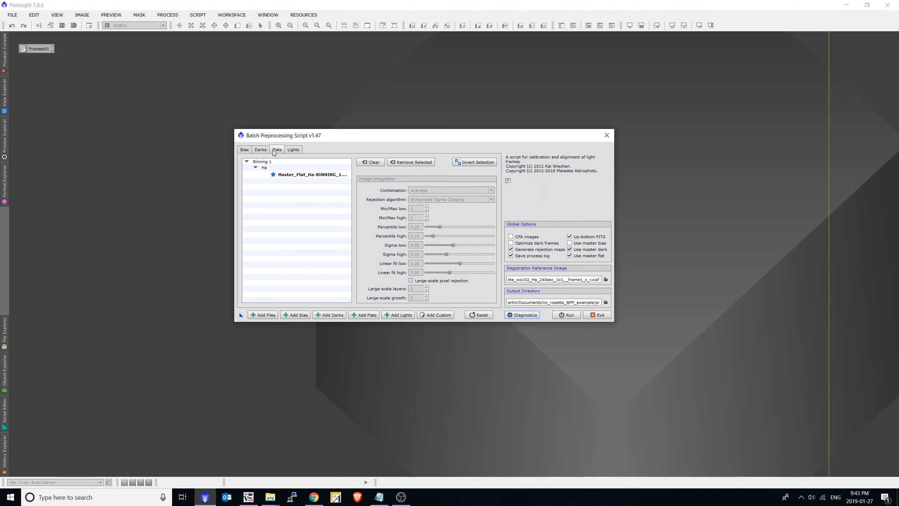
{"action": "left_click", "coordinate": [293, 150]}
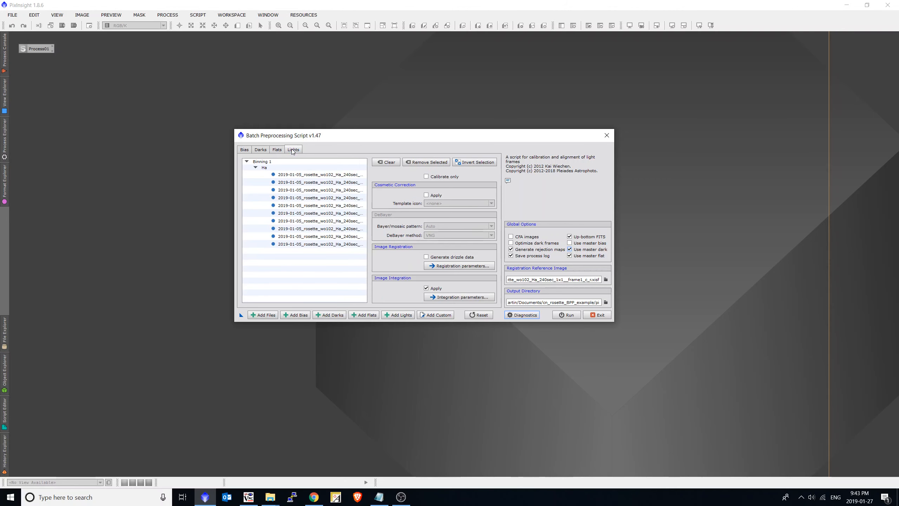
{"action": "left_click", "coordinate": [523, 315]}
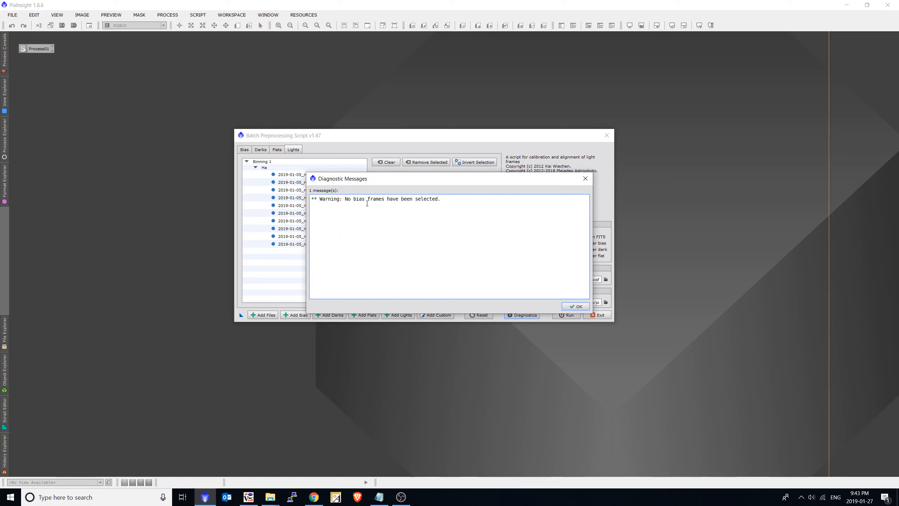
{"action": "left_click_drag", "start_coordinate": [413, 181], "coordinate": [401, 329]}
{"action": "left_click", "coordinate": [555, 454]}
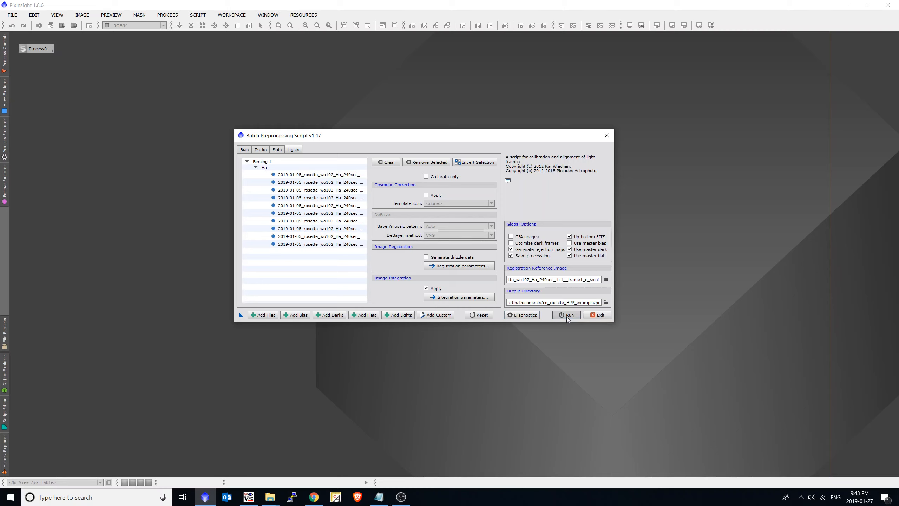
{"action": "left_click", "coordinate": [566, 316]}
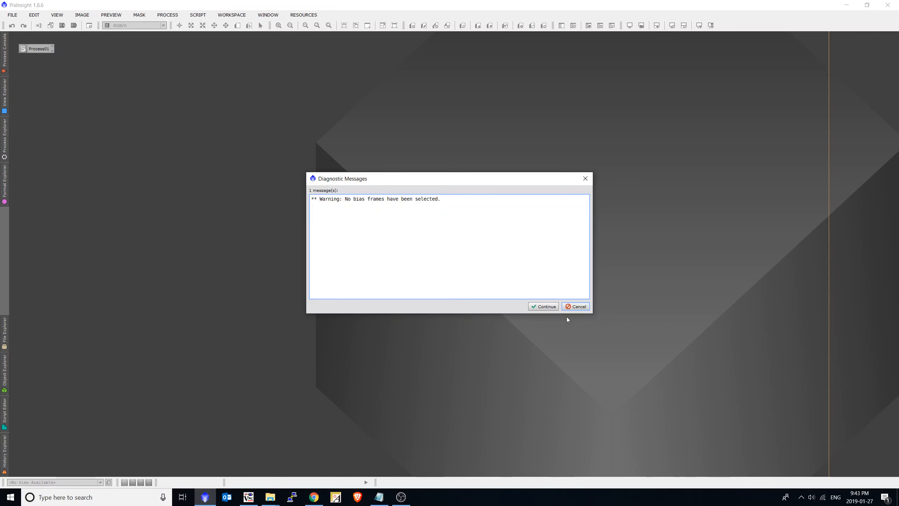
{"action": "left_click", "coordinate": [550, 308]}
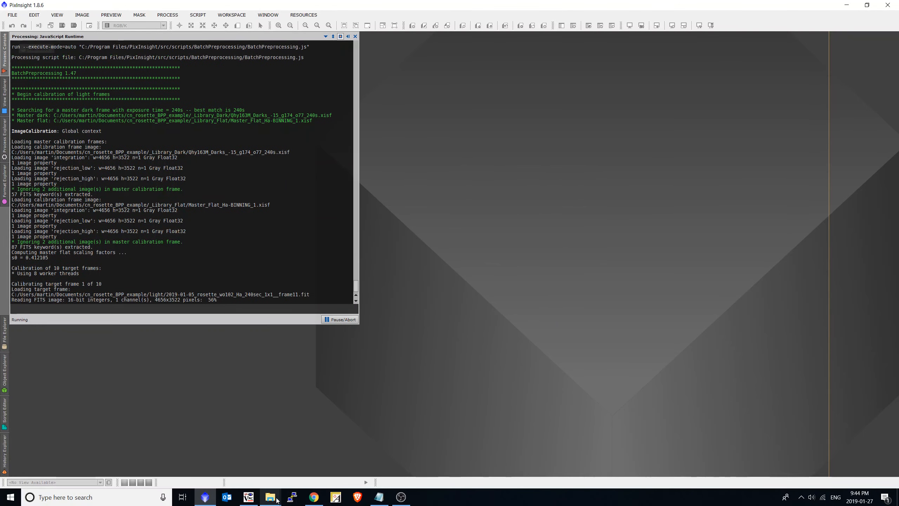
- Switch to File Explorer and open the master folder inside the pi folder of cn_rosette_BPP_example
{"action": "mouse_move", "coordinate": [264, 490]}
{"action": "left_click", "coordinate": [255, 467]}
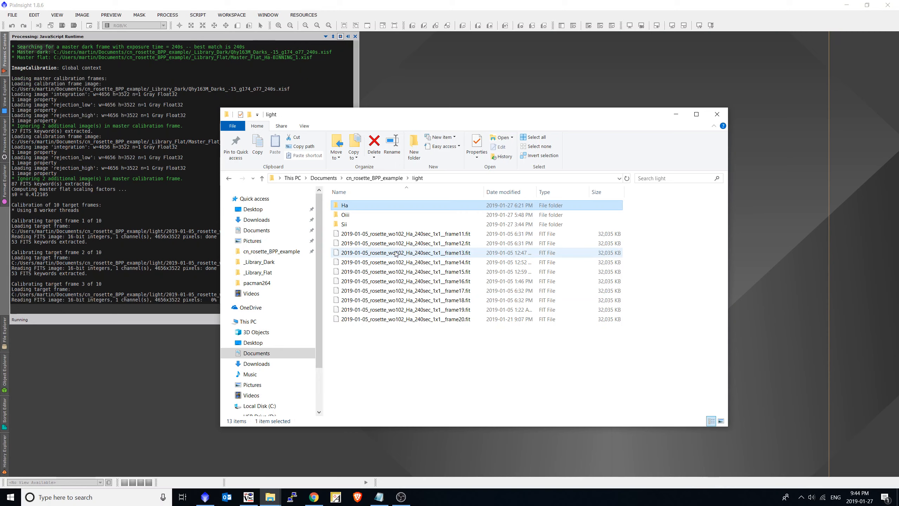
{"action": "left_click", "coordinate": [391, 181]}
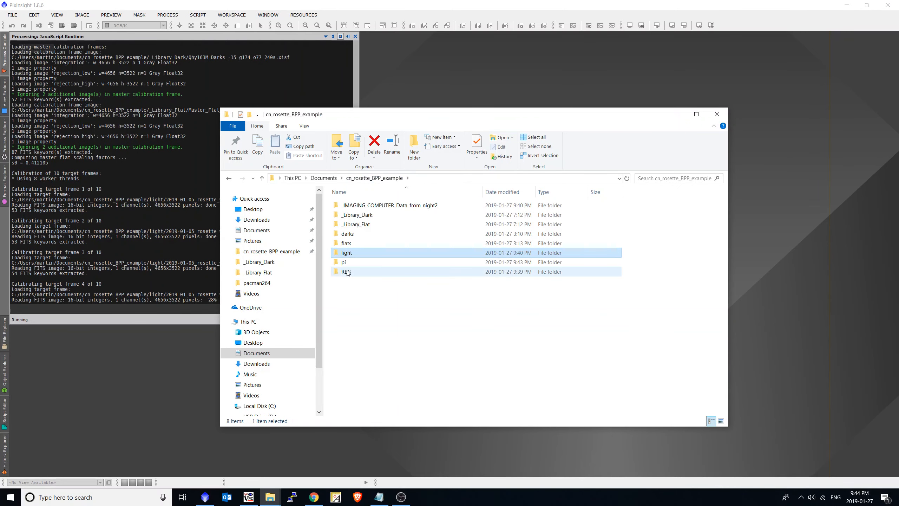
{"action": "left_click", "coordinate": [345, 262]}
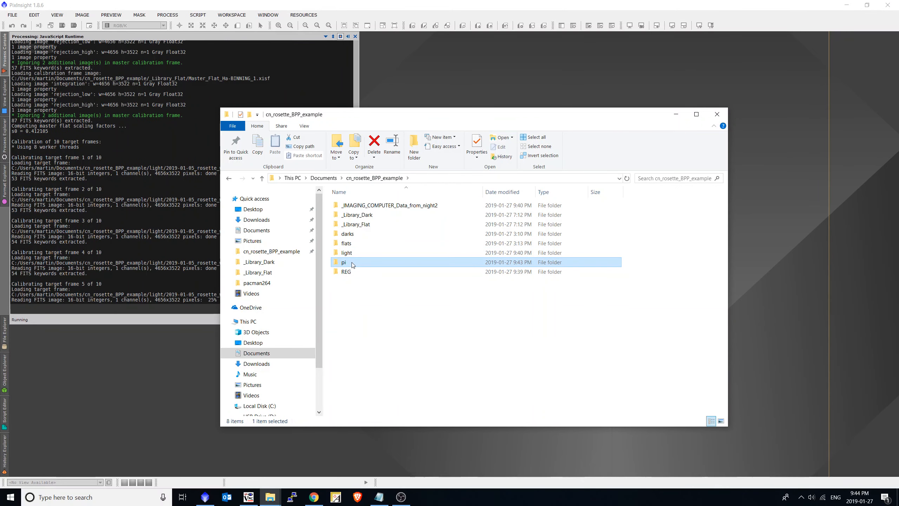
{"action": "double_click", "coordinate": [353, 265]}
{"action": "left_click_drag", "start_coordinate": [393, 115], "coordinate": [491, 123]}
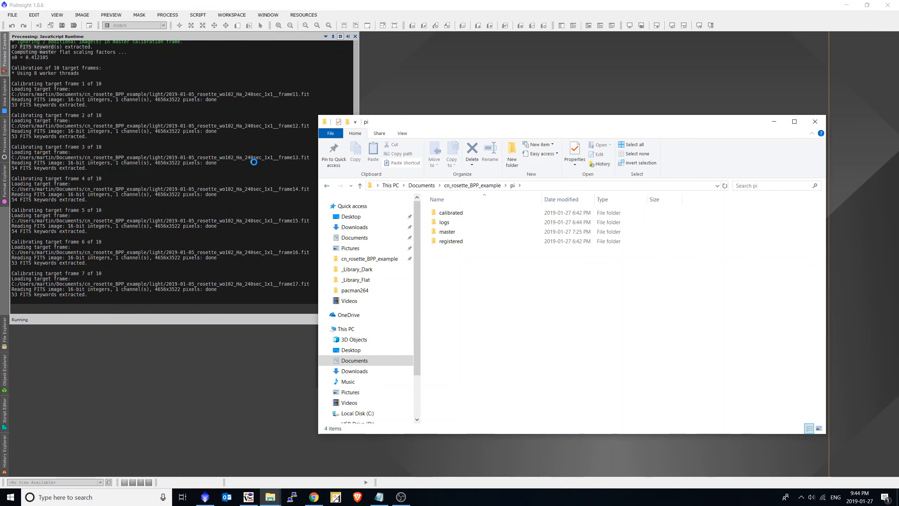
{"action": "left_click", "coordinate": [441, 233]}
{"action": "double_click", "coordinate": [441, 233]}
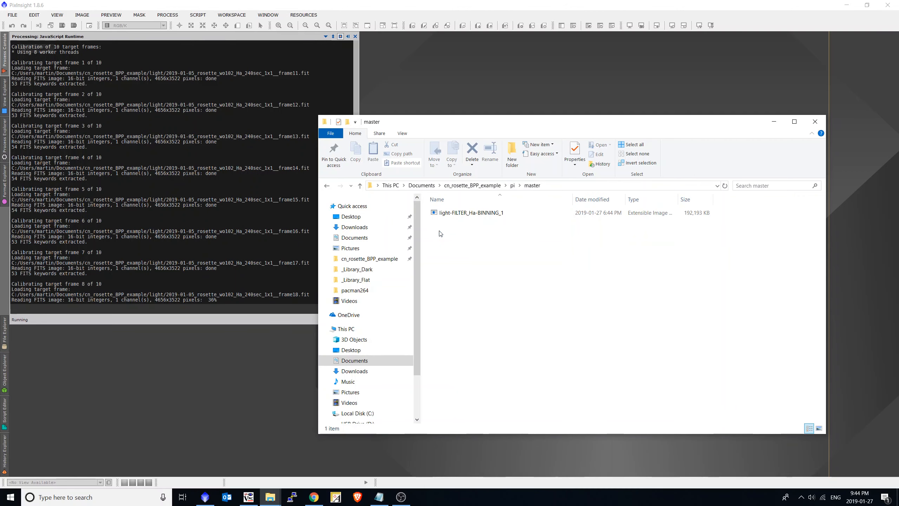
- Rename the existing Ha master light in the master folder as light-FILTER_Ha-BINNING_1_night1
{"action": "left_click", "coordinate": [478, 217]}
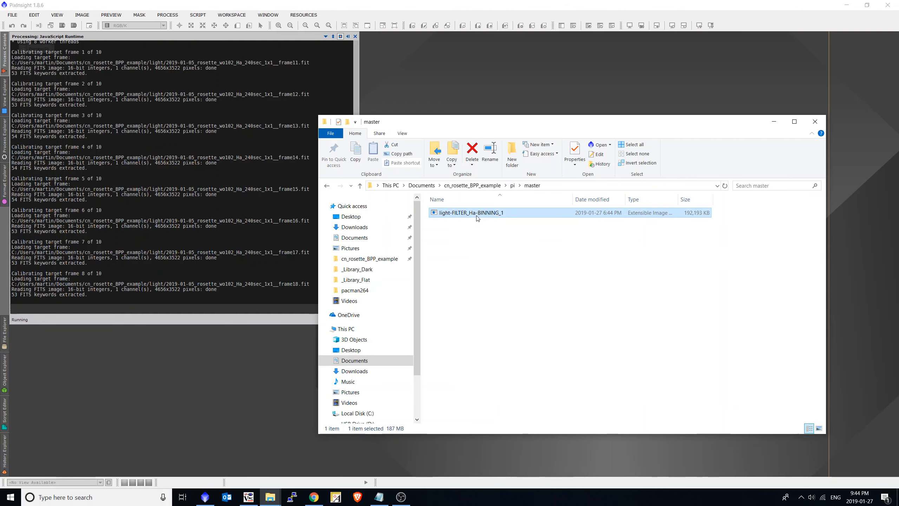
{"action": "left_click", "coordinate": [477, 217]}
{"action": "key", "text": "End"}
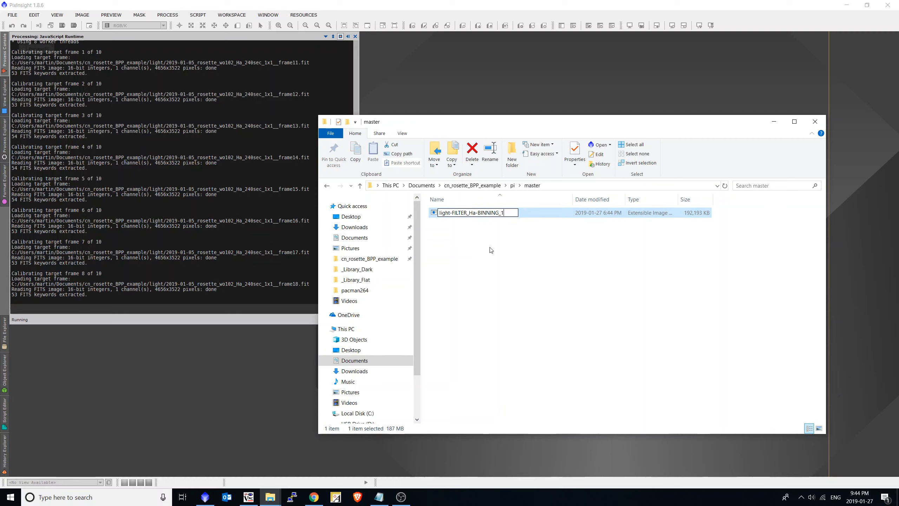
{"action": "type", "text": "_night1"}
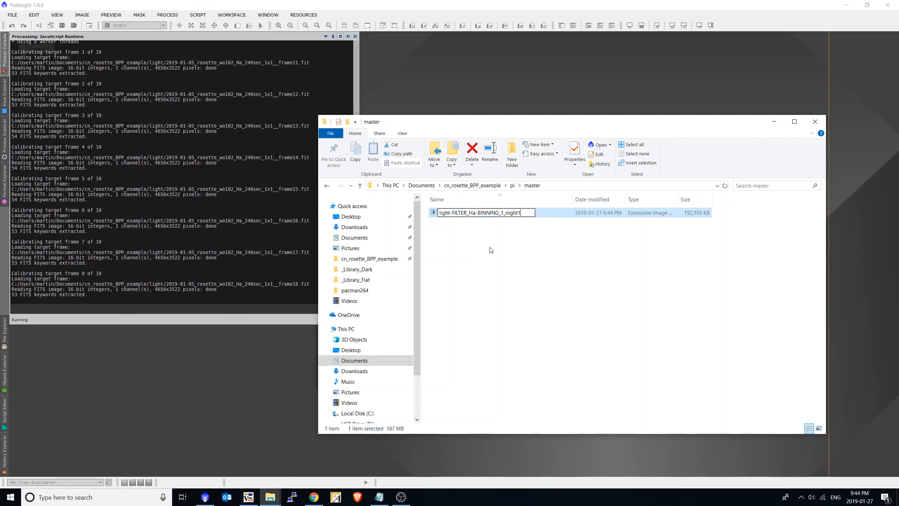
{"action": "key", "text": "Return"}
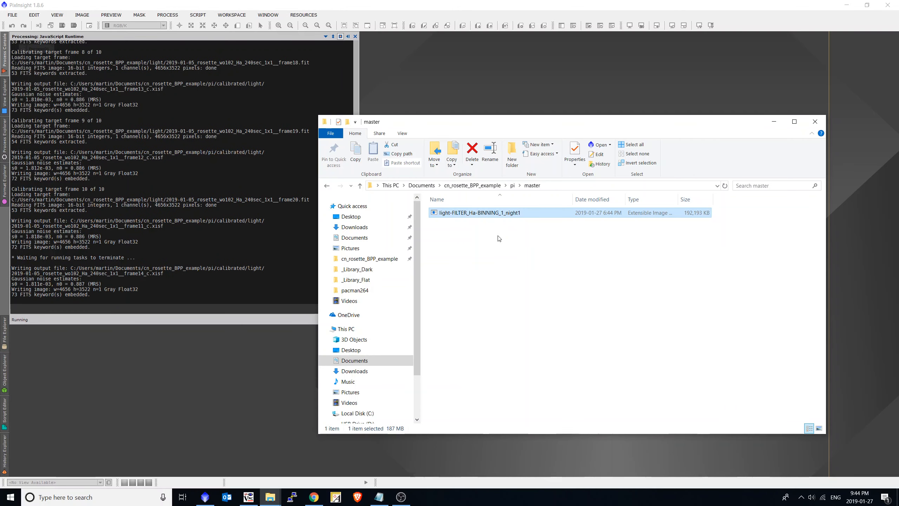
- Recheck the contents of the pi folder and its master subfolder while the preprocessing runs
{"action": "left_click", "coordinate": [512, 186]}
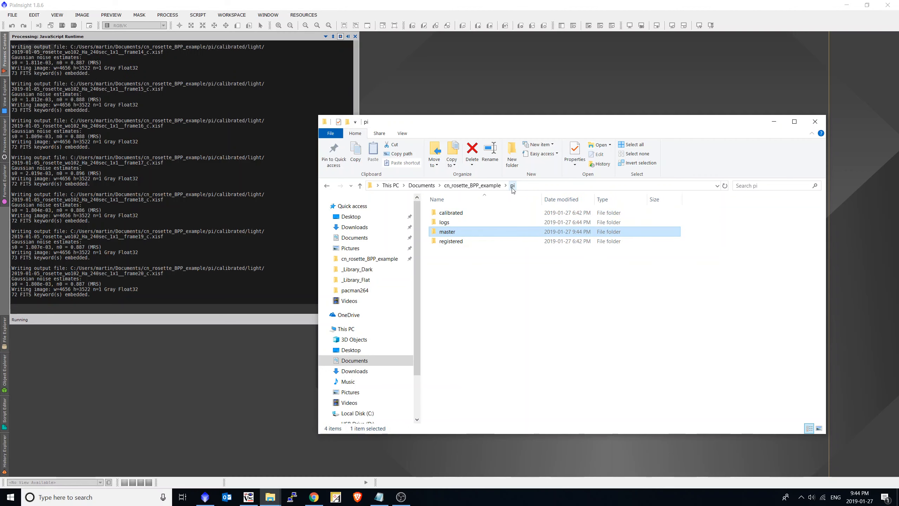
{"action": "double_click", "coordinate": [458, 233]}
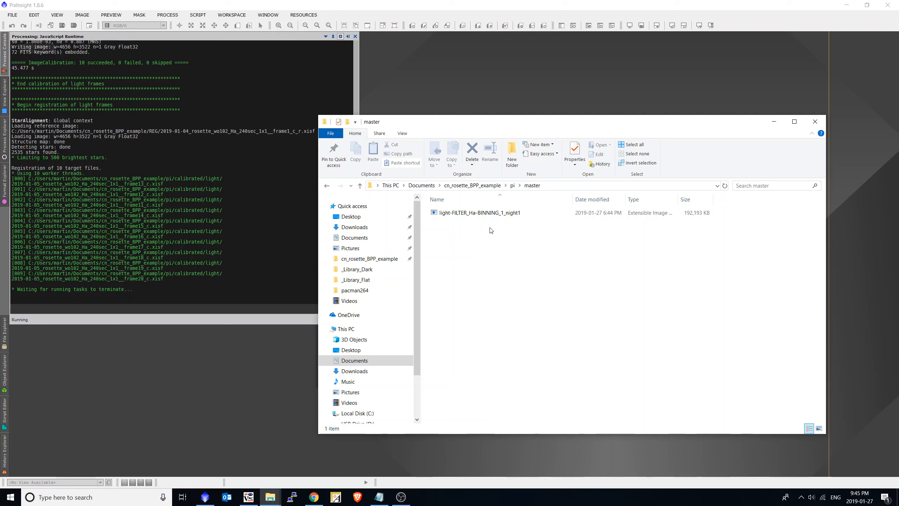
{"action": "left_click_drag", "start_coordinate": [433, 124], "coordinate": [493, 123]}
- Examine the 2019-01-04 and 2019-01-05 frames in the pi output's registered Ha folder, then return to cn_rosette_BPP_example
{"action": "key", "text": "alt+Up"}
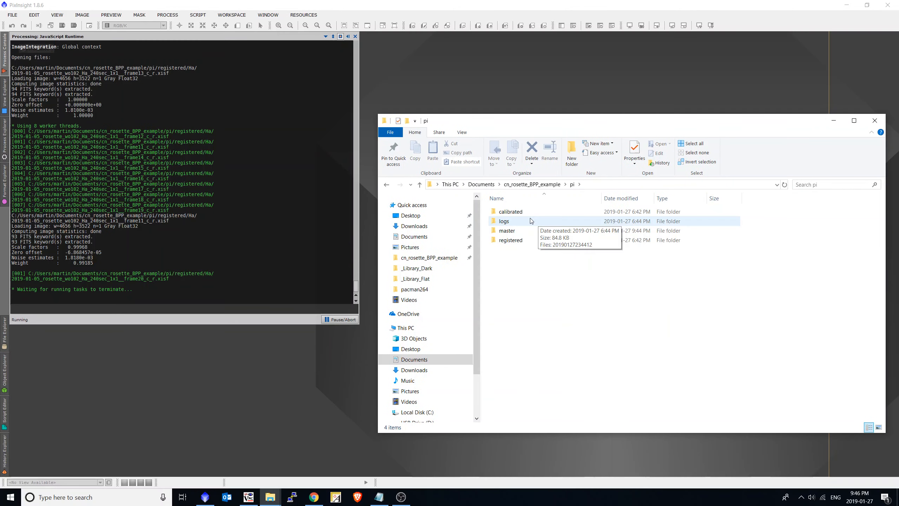
{"action": "left_click", "coordinate": [526, 243]}
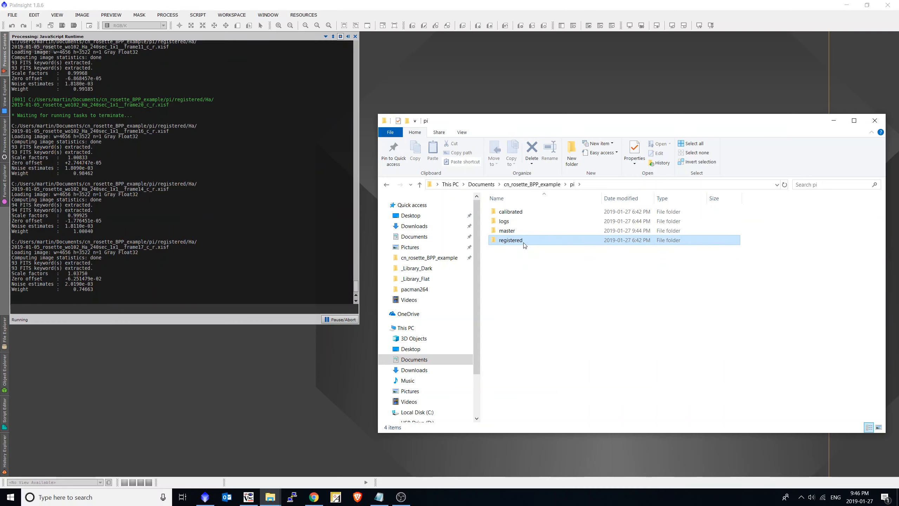
{"action": "double_click", "coordinate": [525, 244]}
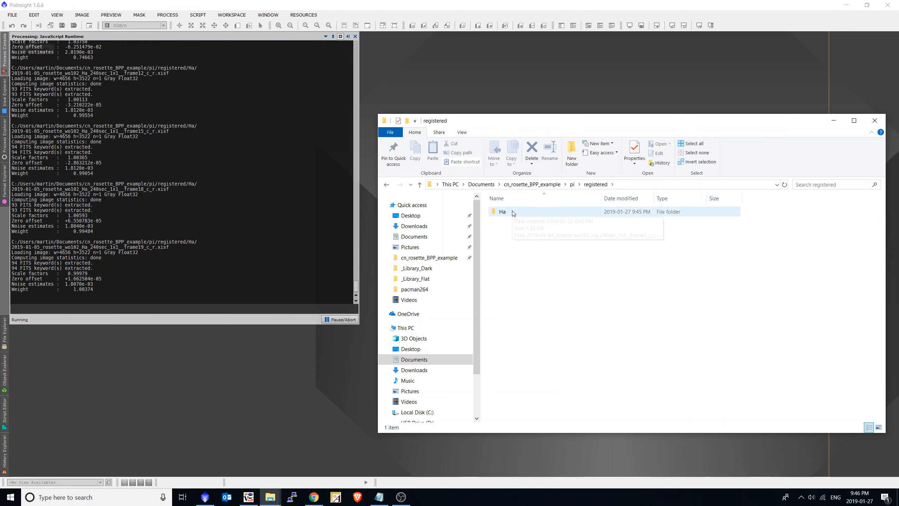
{"action": "double_click", "coordinate": [513, 212]}
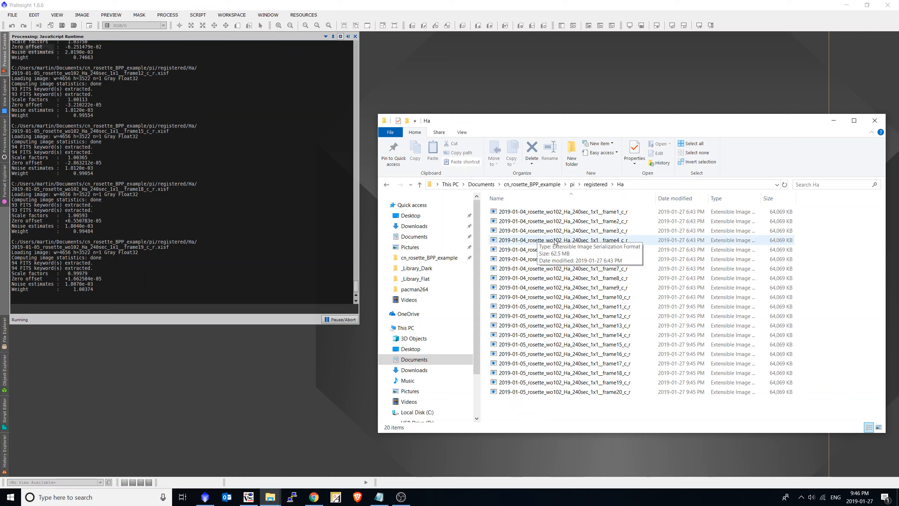
{"action": "left_click", "coordinate": [539, 214]}
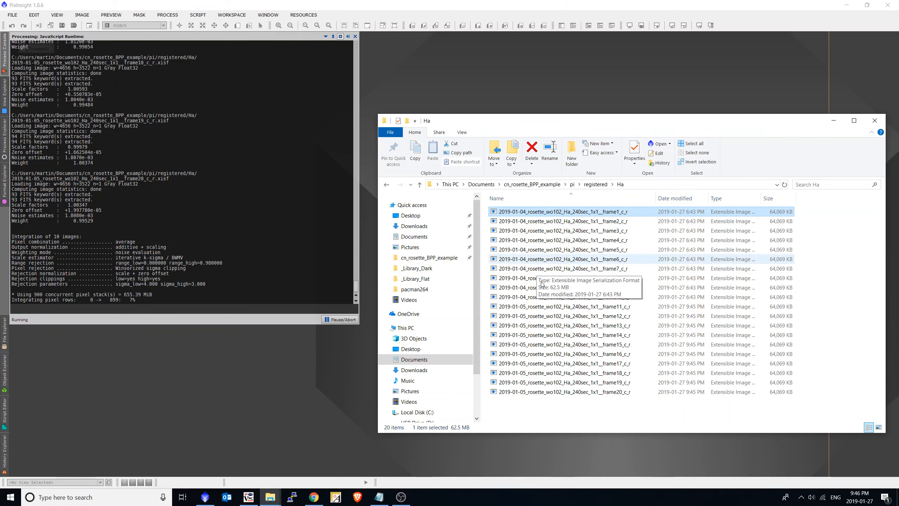
{"action": "left_click", "coordinate": [550, 300], "text": "shift"}
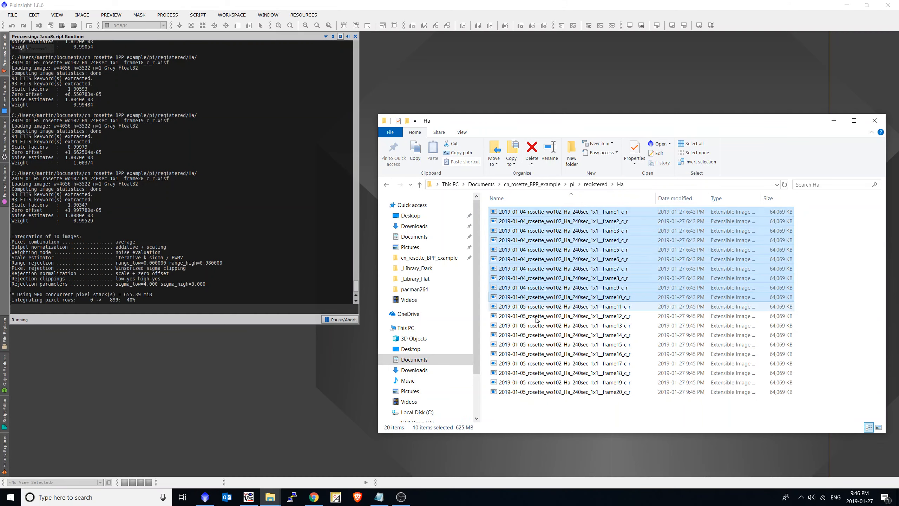
{"action": "left_click", "coordinate": [541, 306]}
{"action": "left_click", "coordinate": [552, 391], "text": "shift"}
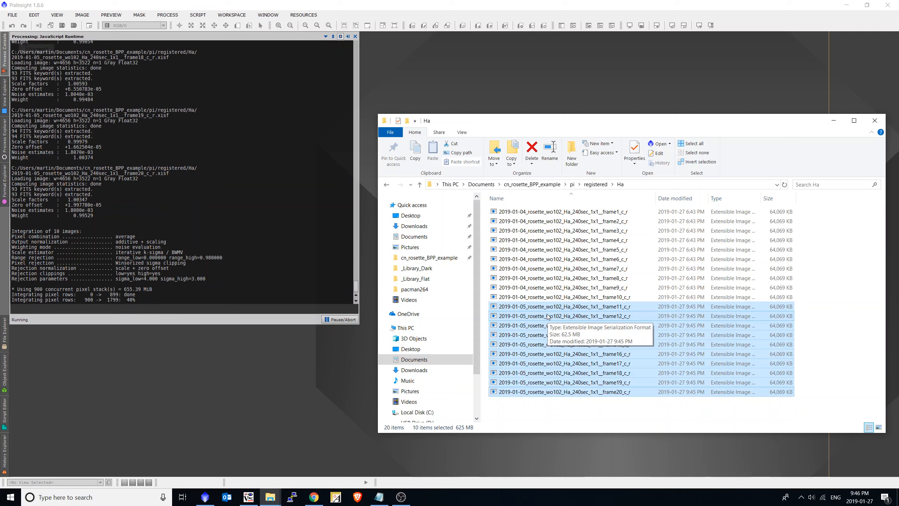
{"action": "left_click", "coordinate": [531, 278]}
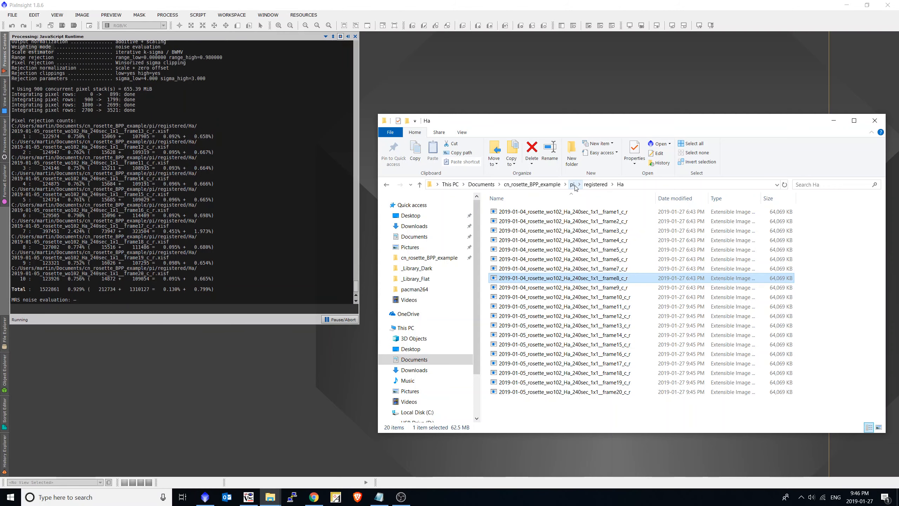
{"action": "left_click", "coordinate": [573, 185]}
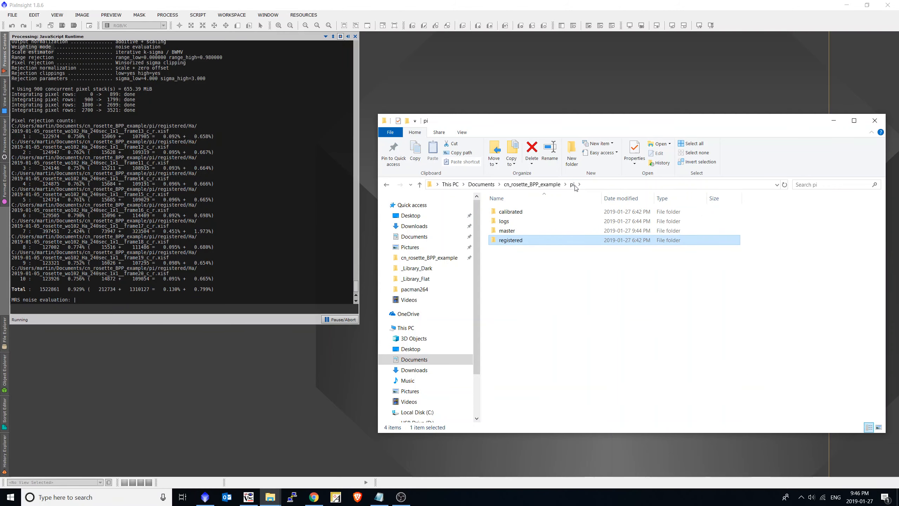
{"action": "left_click", "coordinate": [551, 185]}
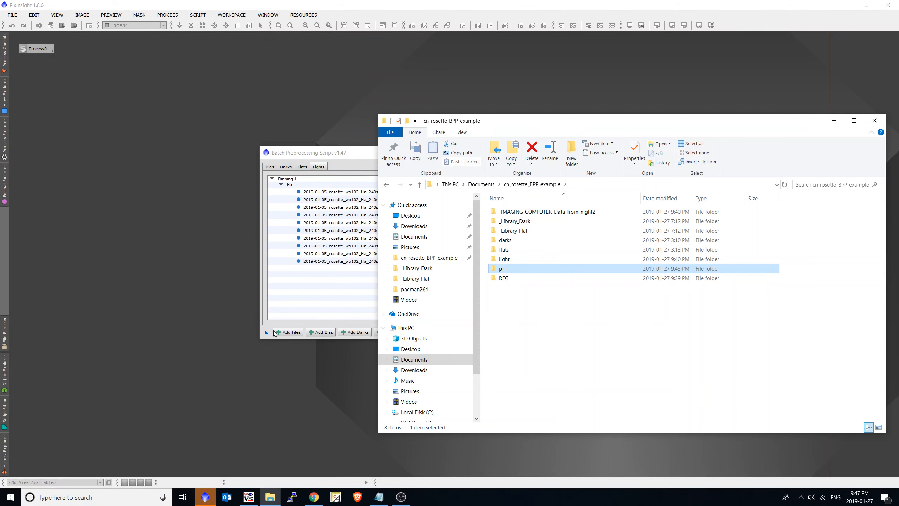
- Save the script's current setup as a process icon on the workspace and exit the Batch Preprocessing script
{"action": "left_click_drag", "start_coordinate": [262, 334], "coordinate": [24, 74]}
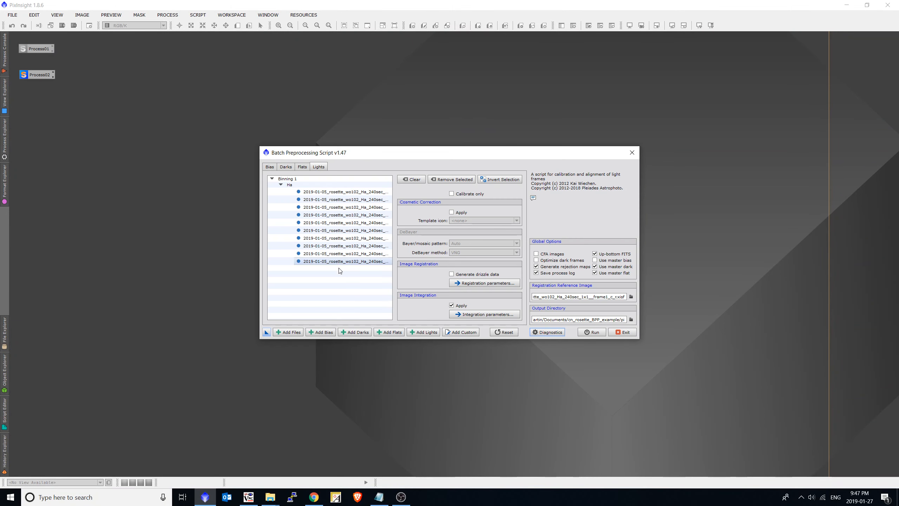
{"action": "left_click", "coordinate": [621, 333]}
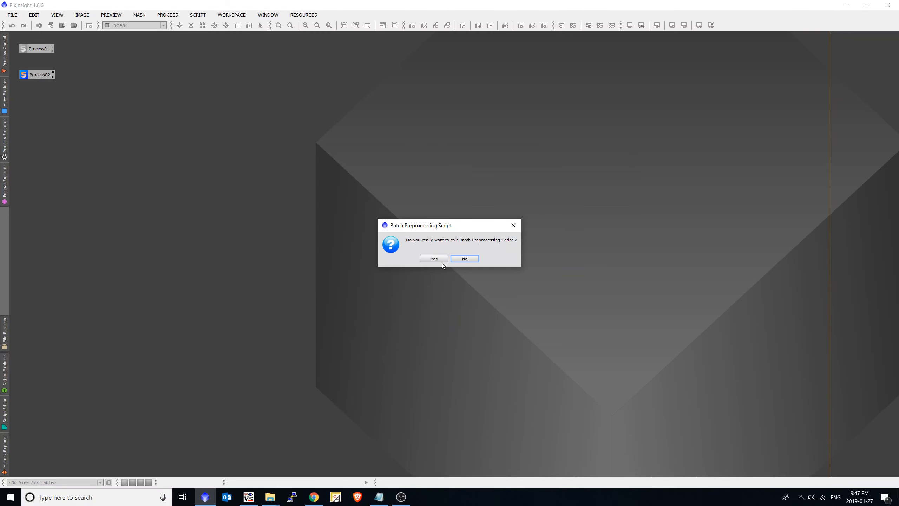
{"action": "left_click", "coordinate": [435, 260]}
- Open light-FILTER_Ha-BINNING_1_night1 from the pi output's master folder in PixInsight, moving the file window clear of the images
{"action": "mouse_move", "coordinate": [270, 495]}
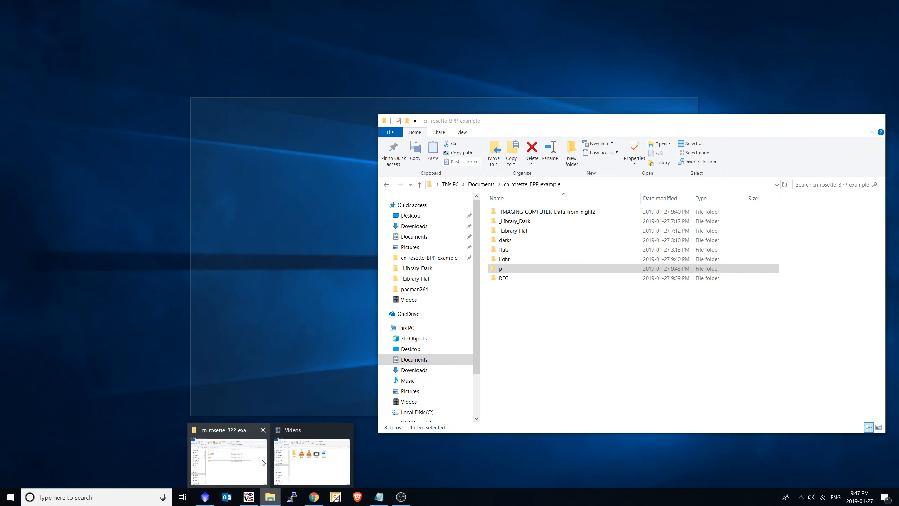
{"action": "left_click", "coordinate": [262, 460]}
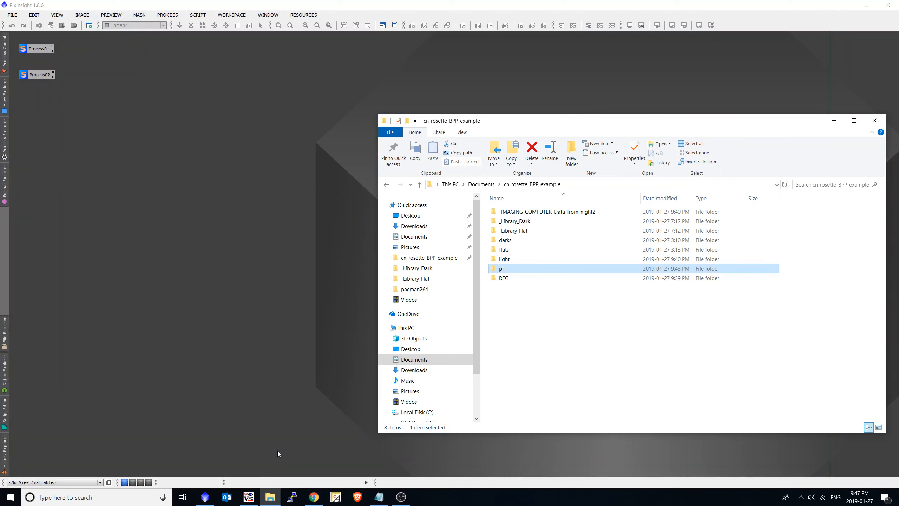
{"action": "double_click", "coordinate": [514, 270]}
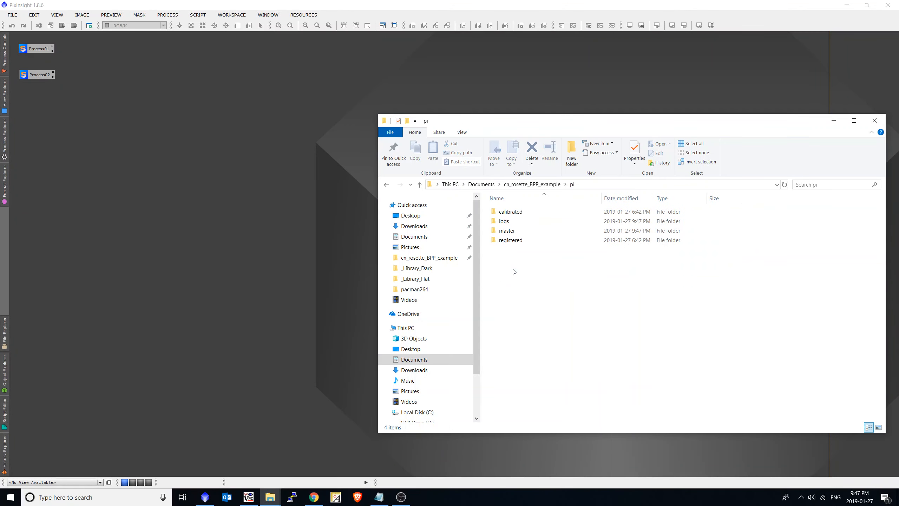
{"action": "double_click", "coordinate": [513, 231]}
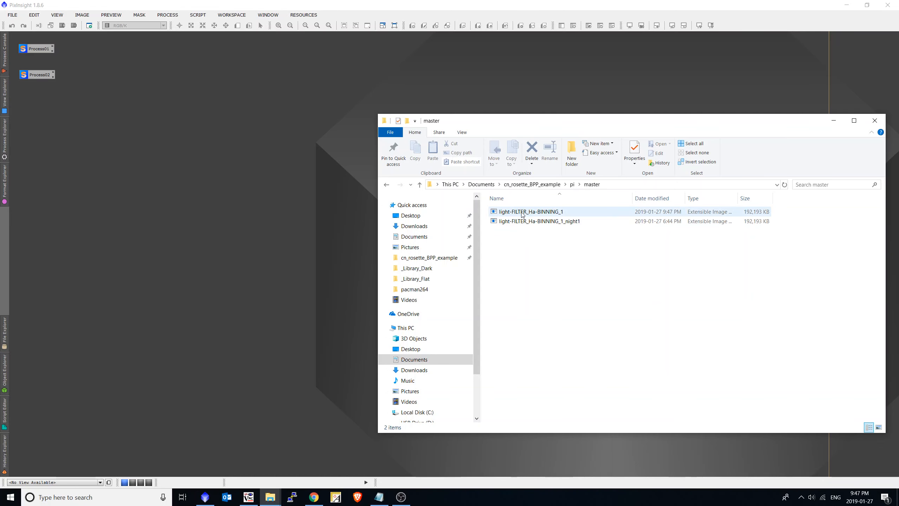
{"action": "left_click", "coordinate": [541, 221]}
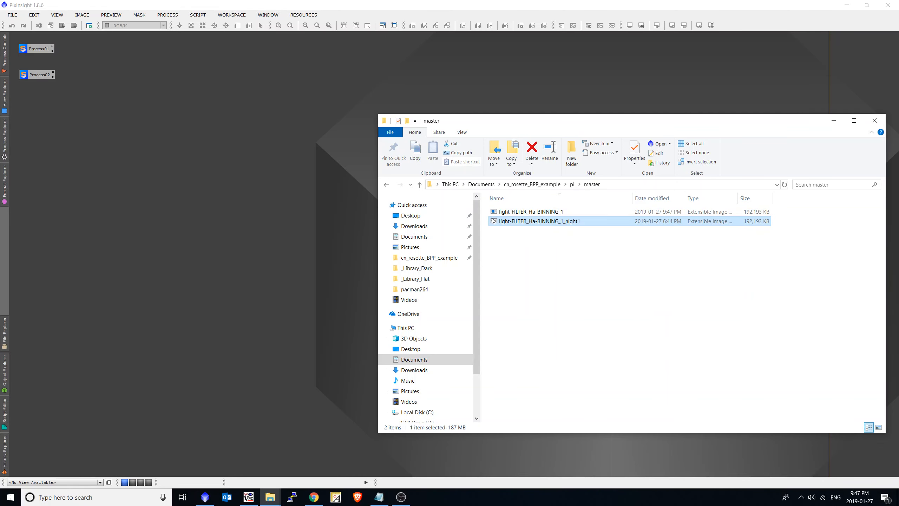
{"action": "left_click_drag", "start_coordinate": [509, 223], "coordinate": [221, 232]}
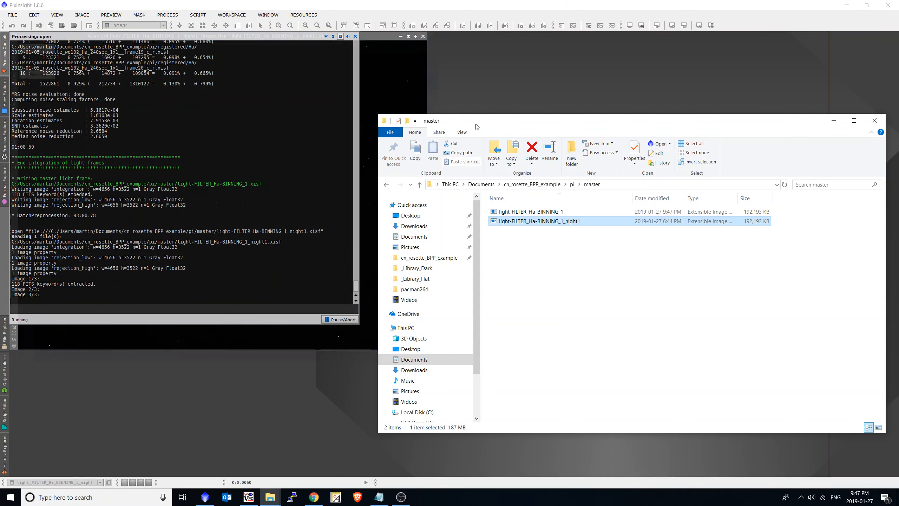
{"action": "left_click_drag", "start_coordinate": [476, 128], "coordinate": [702, 145]}
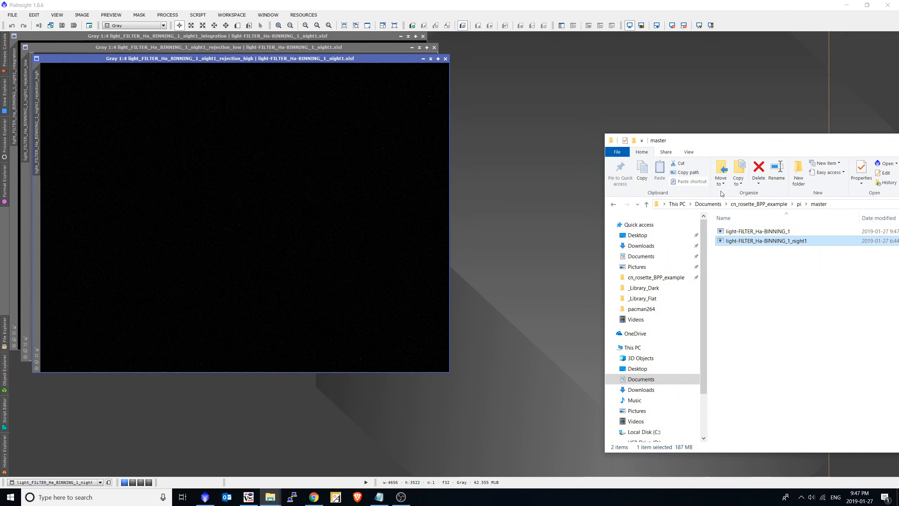
- Rename the newly created Ha master light in the master folder as light-FILTER_Ha-BINNING_1_night2
{"action": "mouse_move", "coordinate": [743, 230]}
{"action": "left_mouse_down"}
{"action": "mouse_move", "coordinate": [560, 124]}
{"action": "mouse_move", "coordinate": [747, 234]}
{"action": "mouse_move", "coordinate": [675, 210]}
{"action": "mouse_move", "coordinate": [758, 237]}
{"action": "left_mouse_up"}
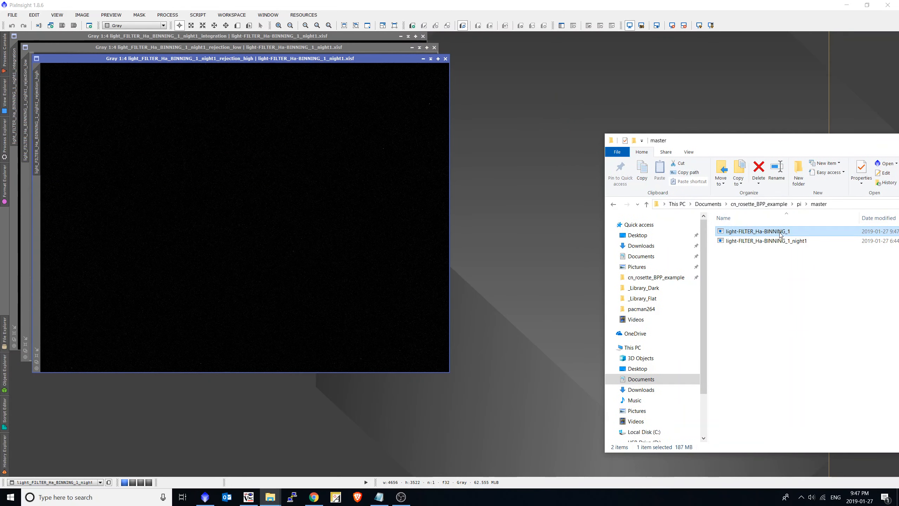
{"action": "key", "text": "End"}
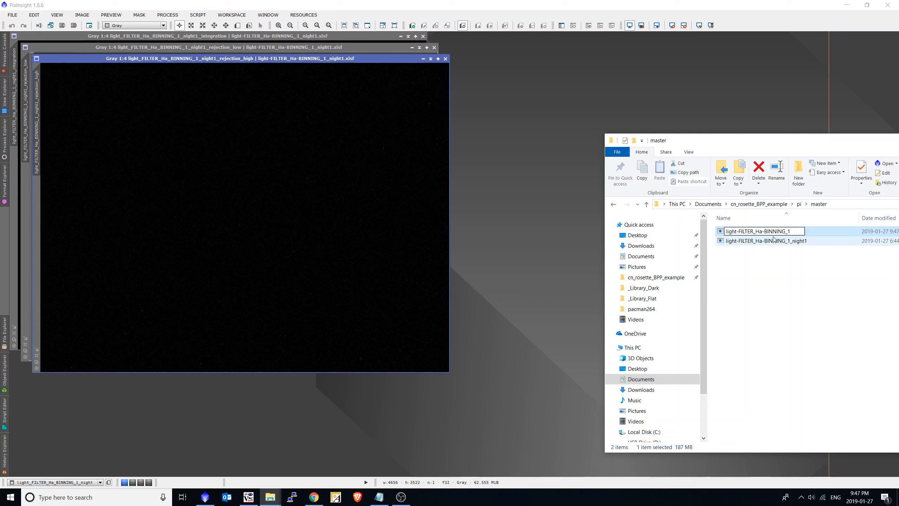
{"action": "type", "text": "_night2"}
{"action": "key", "text": "Return"}
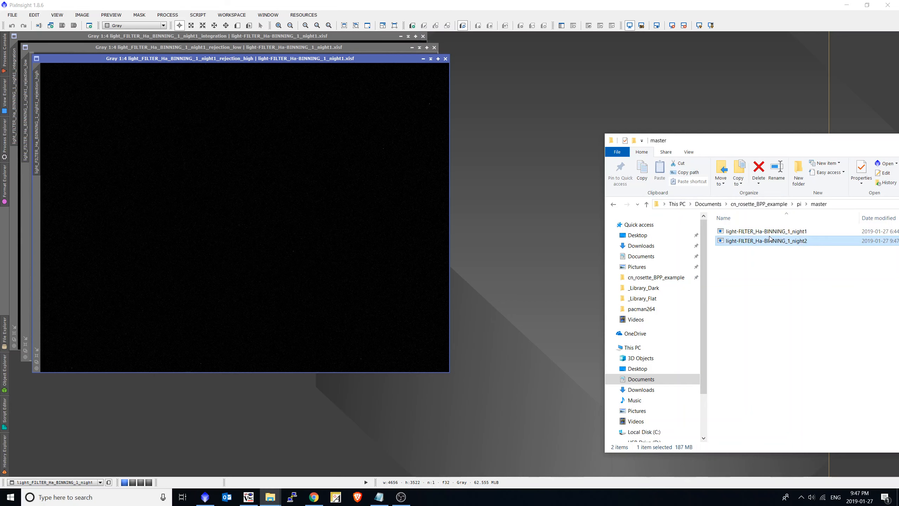
- Open light-FILTER_Ha-BINNING_1_night2 in PixInsight and close the low and high rejection maps of both nights
{"action": "left_click_drag", "start_coordinate": [771, 244], "coordinate": [528, 128]}
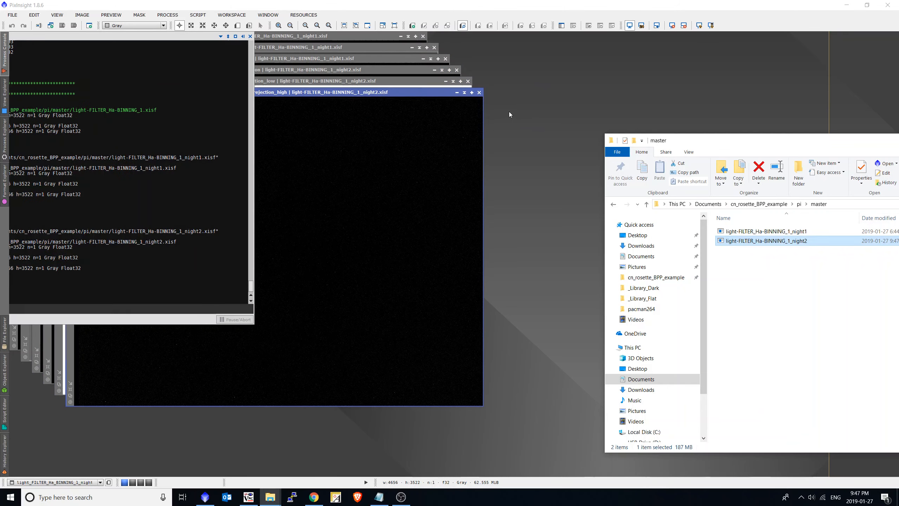
{"action": "left_click", "coordinate": [480, 92]}
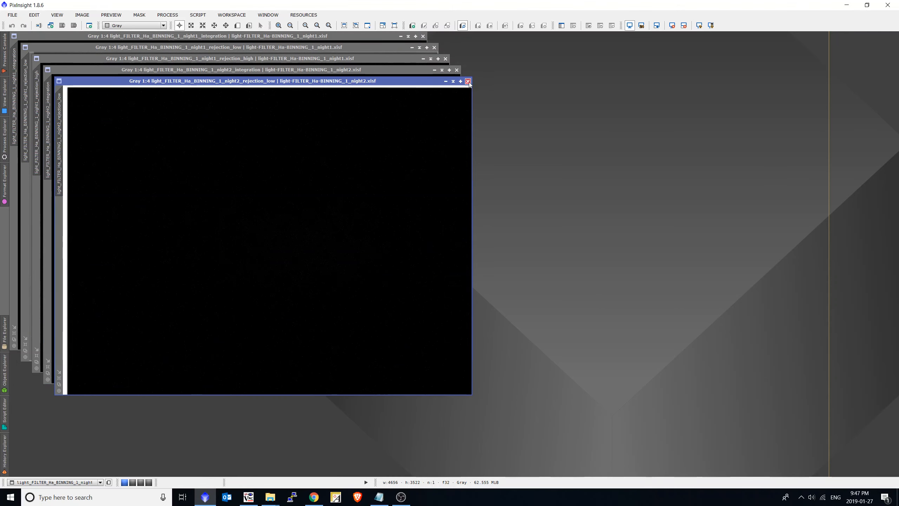
{"action": "left_click", "coordinate": [468, 82]}
{"action": "left_click_drag", "start_coordinate": [353, 70], "coordinate": [614, 91]}
{"action": "left_click", "coordinate": [446, 59]}
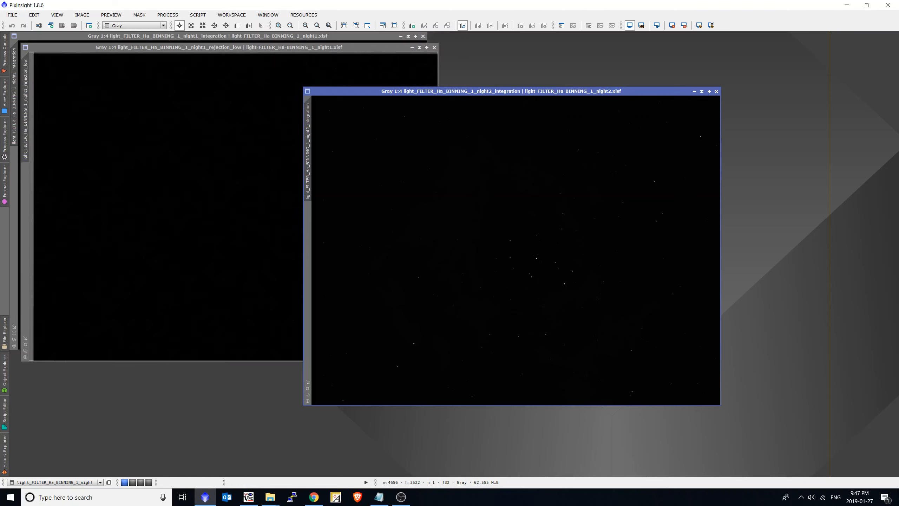
{"action": "left_click", "coordinate": [434, 48]}
- Apply a screen auto-stretch to the night1 and night2 integration images, with their windows set apart
{"action": "left_click_drag", "start_coordinate": [432, 92], "coordinate": [495, 100]}
{"action": "left_click", "coordinate": [331, 89]}
{"action": "key", "text": "ctrl+a"}
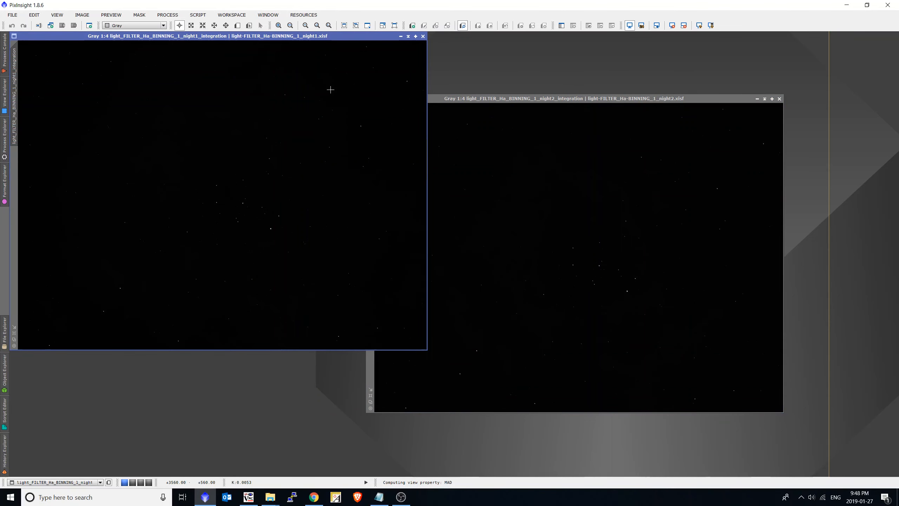
{"action": "left_click", "coordinate": [524, 193]}
{"action": "key", "text": "ctrl+a"}
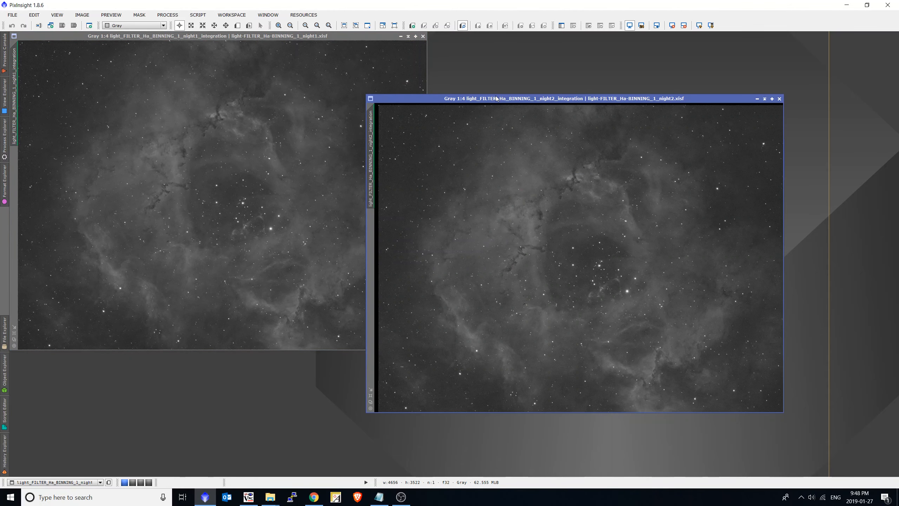
- Overlay the night1 and night2 integration windows exactly and blink between them repeatedly to compare their alignment and borders
{"action": "left_click_drag", "start_coordinate": [497, 98], "coordinate": [217, 68]}
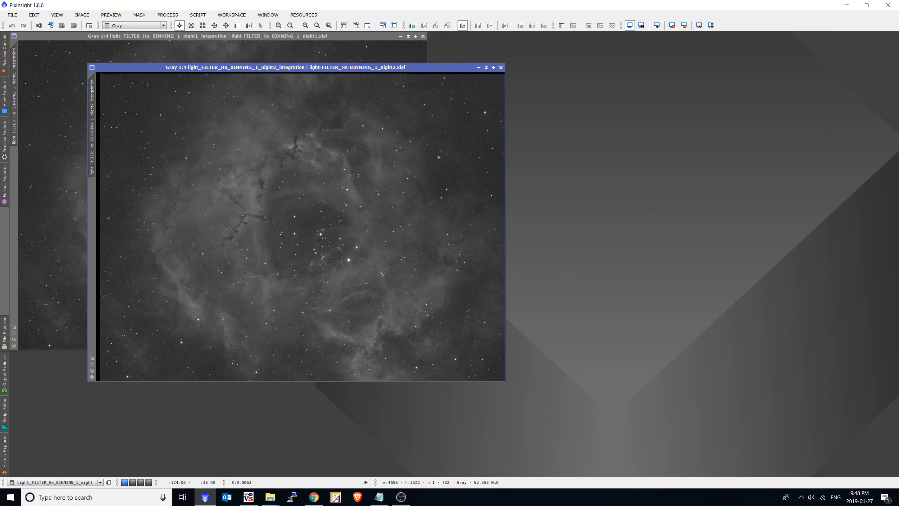
{"action": "left_click_drag", "start_coordinate": [272, 36], "coordinate": [351, 67]}
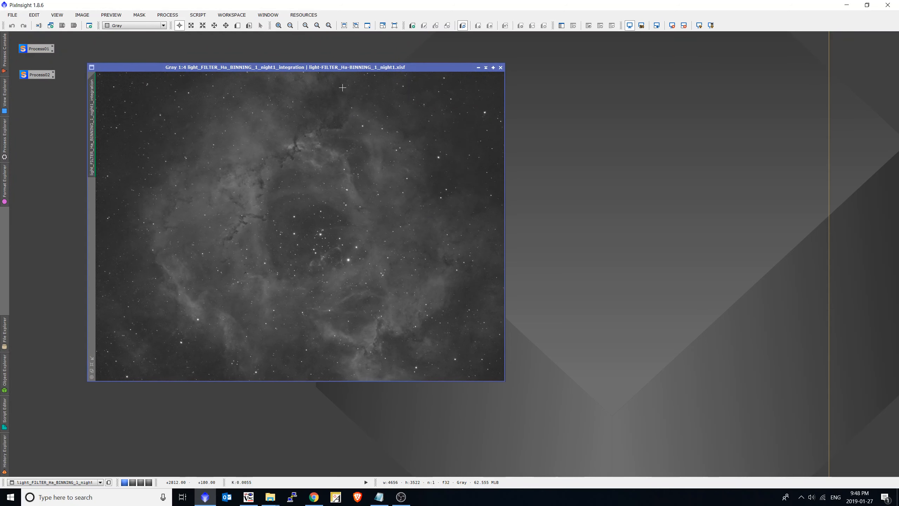
{"action": "key", "text": "ctrl+Tab"}
{"action": "key", "text": "ctrl+Tab"}
{"action": "key", "text": "ctrl+Tab"}
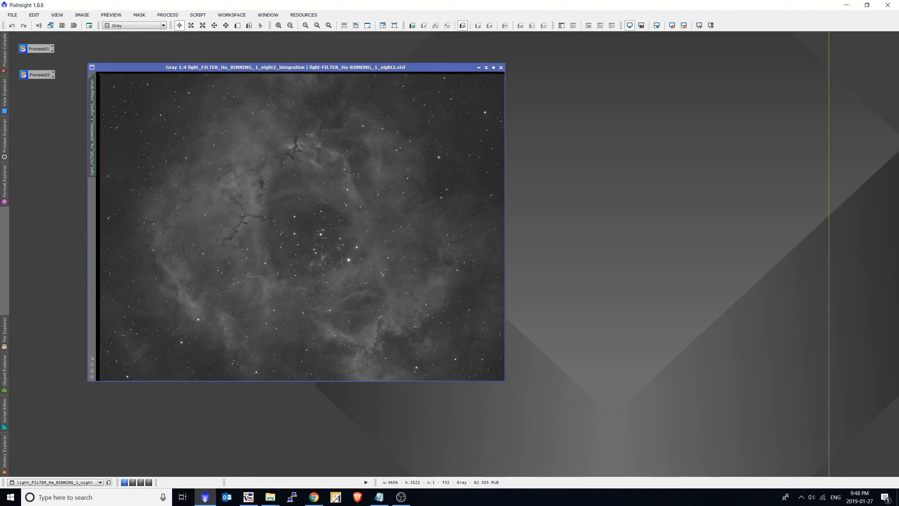
{"action": "key", "text": "ctrl+Tab"}
{"action": "key", "text": "ctrl+Tab"}
{"action": "key", "text": "ctrl+Tab"}
{"action": "key", "text": "ctrl+Tab"}
{"action": "key", "text": "ctrl+Tab"}
{"action": "key", "text": "ctrl+Tab"}
{"action": "key", "text": "ctrl+Tab"}
{"action": "key", "text": "ctrl+Tab"}
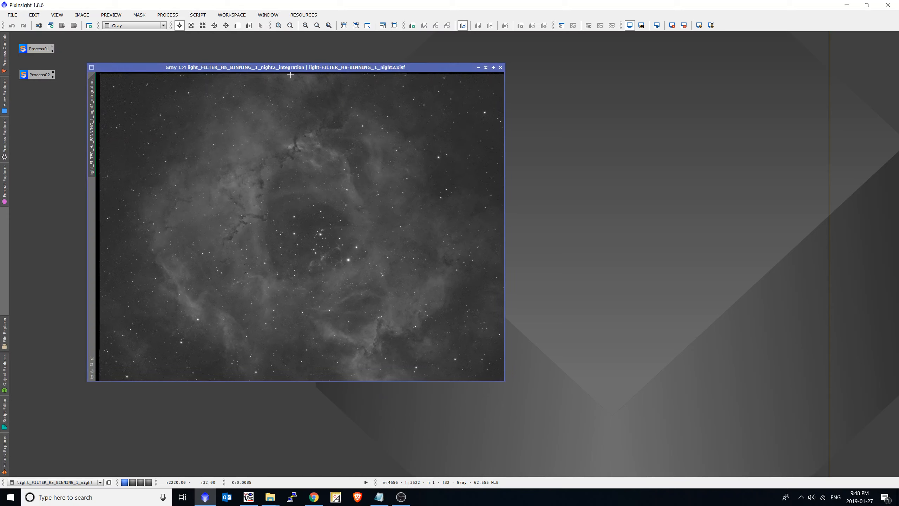
{"action": "key", "text": "ctrl+Tab"}
{"action": "key", "text": "ctrl+Tab"}
{"action": "key", "text": "ctrl+Tab"}
{"action": "key", "text": "ctrl+Tab"}
{"action": "key", "text": "ctrl+Tab"}
{"action": "key", "text": "ctrl+Tab"}
{"action": "key", "text": "ctrl+Tab"}
{"action": "key", "text": "ctrl+Tab"}
{"action": "key", "text": "ctrl+Tab"}
{"action": "key", "text": "ctrl+Tab"}
{"action": "key", "text": "ctrl+Tab"}
{"action": "key", "text": "ctrl+Tab"}
{"action": "key", "text": "ctrl+Tab"}
{"action": "key", "text": "ctrl+Tab"}
{"action": "key", "text": "ctrl+Tab"}
{"action": "key", "text": "ctrl+Tab"}
{"action": "key", "text": "ctrl+Tab"}
{"action": "key", "text": "ctrl+Tab"}
{"action": "key", "text": "ctrl+Tab"}
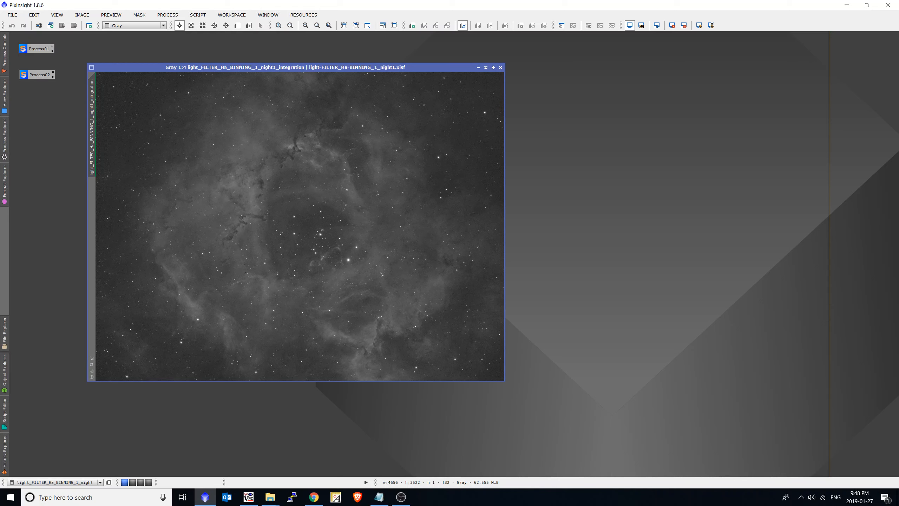
{"action": "key", "text": "ctrl+Tab"}
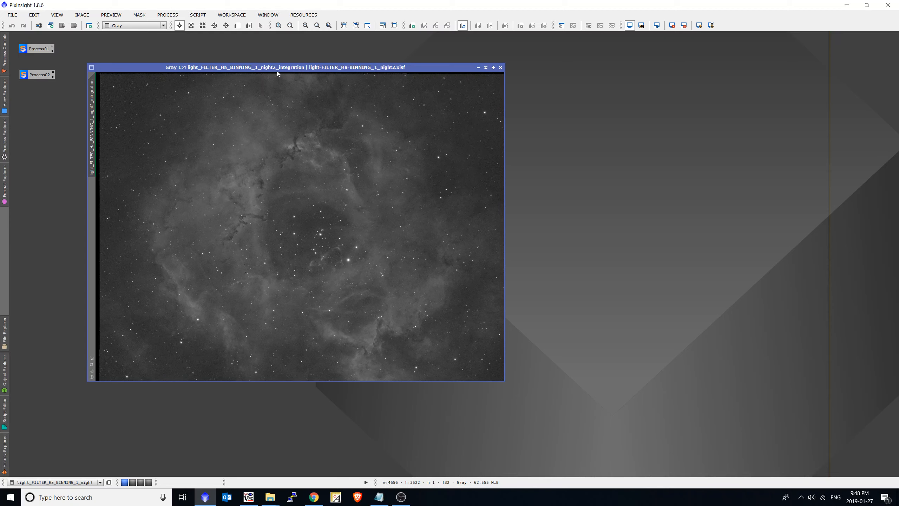
- Offset the night2 image from night1, inspect each in turn, and view the registered Ha frames folder of both nights
{"action": "left_click_drag", "start_coordinate": [277, 70], "coordinate": [412, 107]}
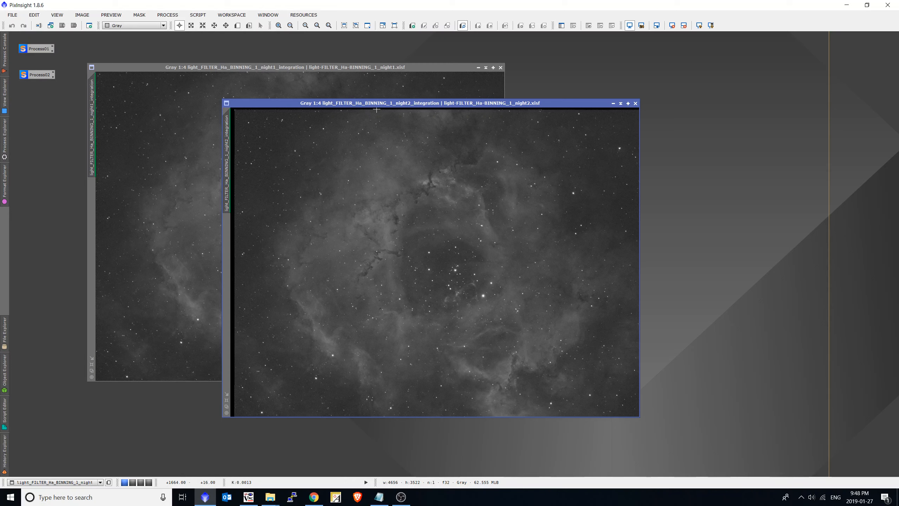
{"action": "mouse_move", "coordinate": [279, 497]}
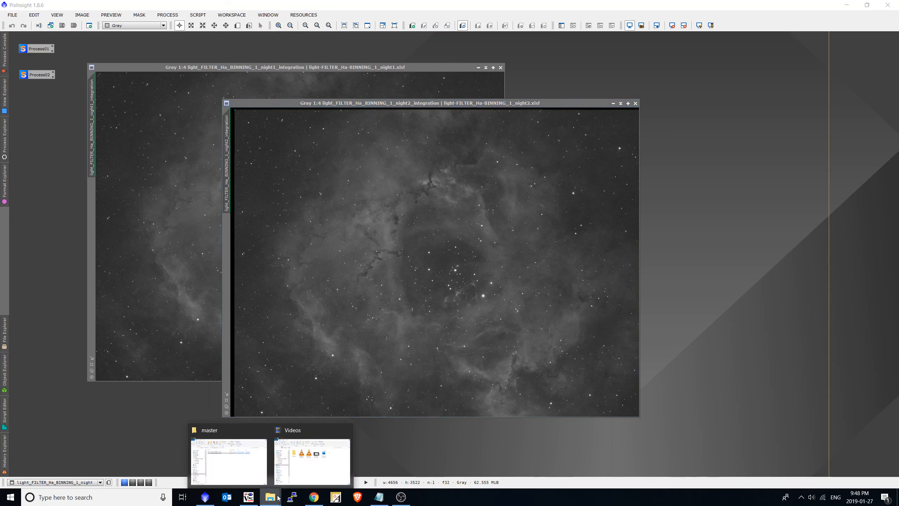
{"action": "left_click", "coordinate": [301, 365]}
{"action": "left_click", "coordinate": [198, 226]}
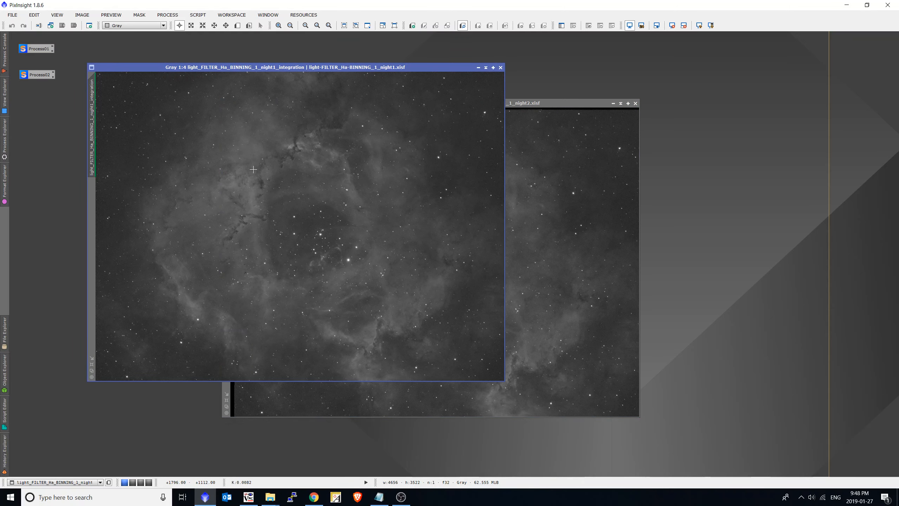
{"action": "left_click", "coordinate": [528, 203]}
{"action": "left_click", "coordinate": [315, 68]}
{"action": "left_click", "coordinate": [533, 157]}
{"action": "left_click", "coordinate": [270, 496]}
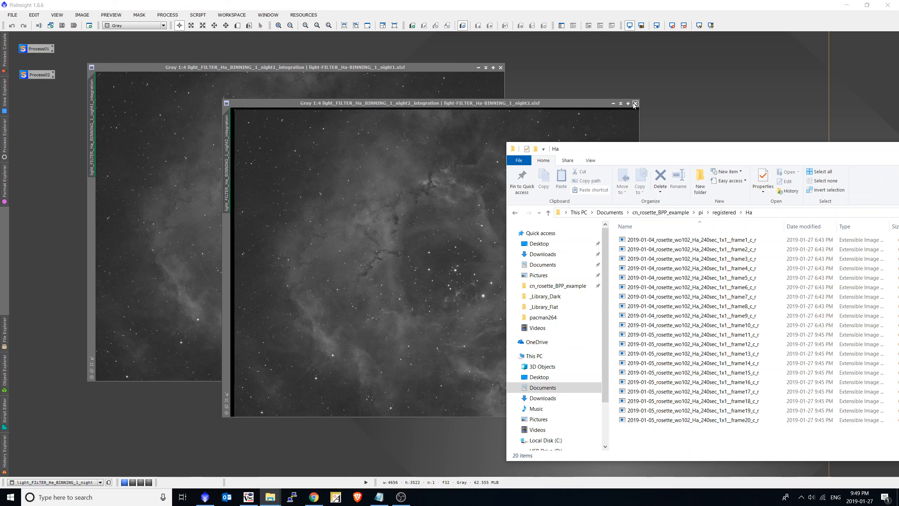
- Minimize both integration images to icons and place them together beneath the Process02 icon on the workspace
{"action": "left_click", "coordinate": [613, 103]}
{"action": "left_click", "coordinate": [479, 67]}
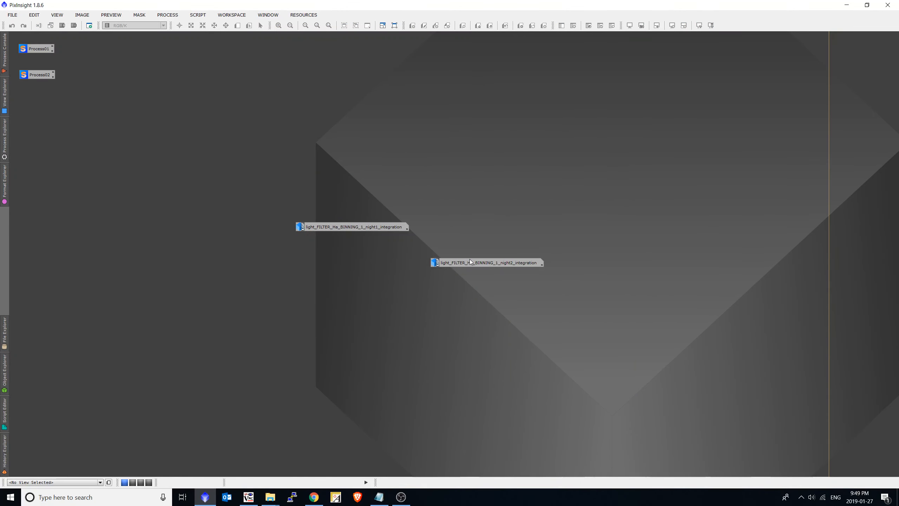
{"action": "left_click_drag", "start_coordinate": [470, 261], "coordinate": [335, 237]}
{"action": "left_click_drag", "start_coordinate": [272, 211], "coordinate": [64, 112]}
- Open the ImageIntegration process
{"action": "left_click", "coordinate": [175, 18]}
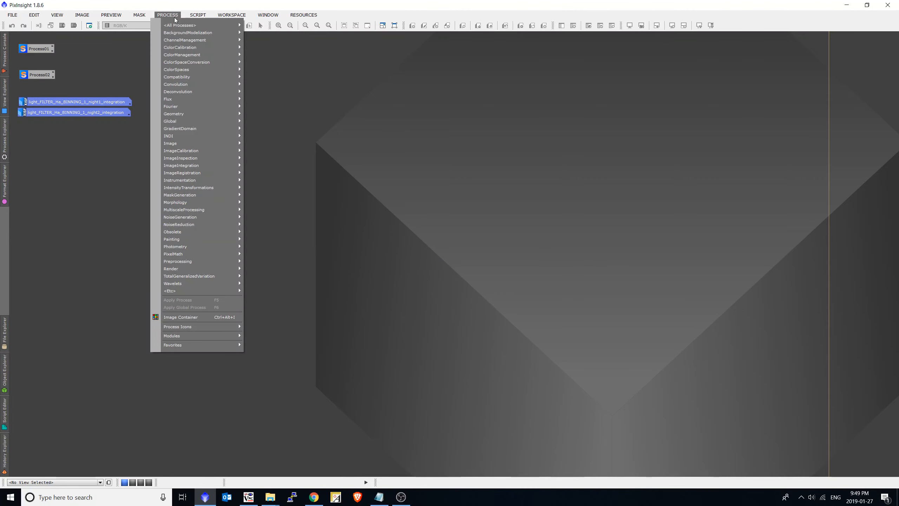
{"action": "mouse_move", "coordinate": [183, 26]}
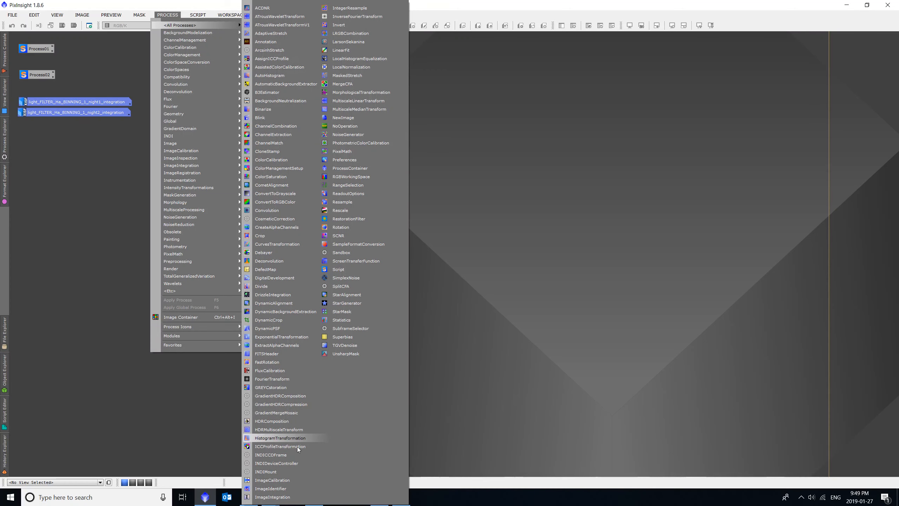
{"action": "left_click", "coordinate": [272, 497]}
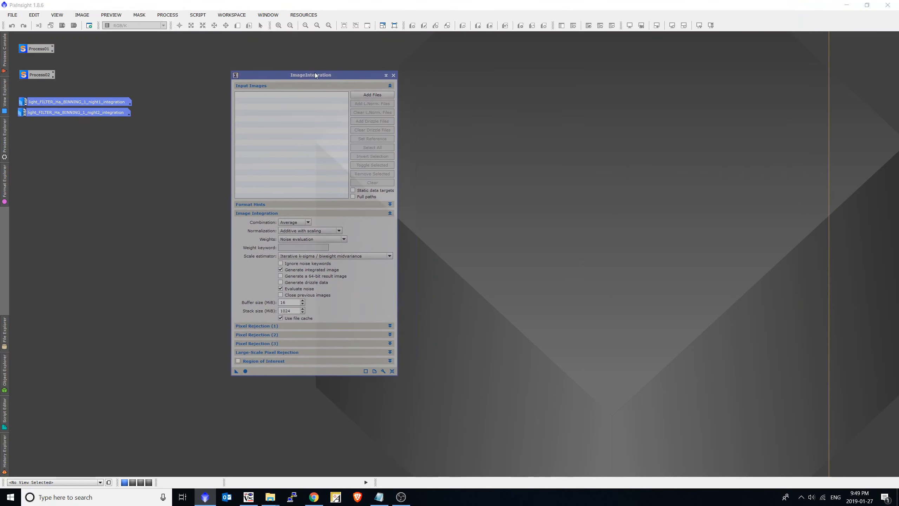
- Add all frames from cn_rosette_BPP_example's pi/registered/Ha folder, covering both nights, as the ImageIntegration input images
{"action": "left_click", "coordinate": [361, 95]}
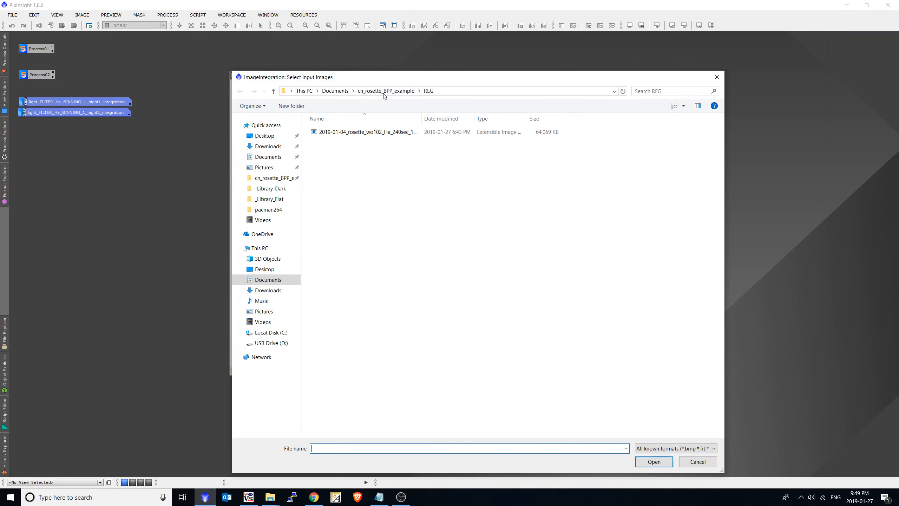
{"action": "left_click", "coordinate": [386, 91]}
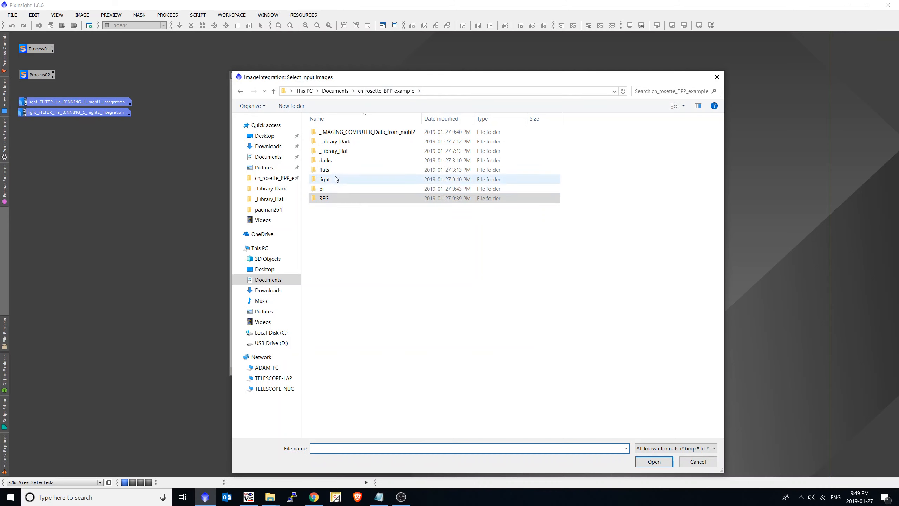
{"action": "left_click", "coordinate": [335, 189]}
{"action": "double_click", "coordinate": [335, 189]}
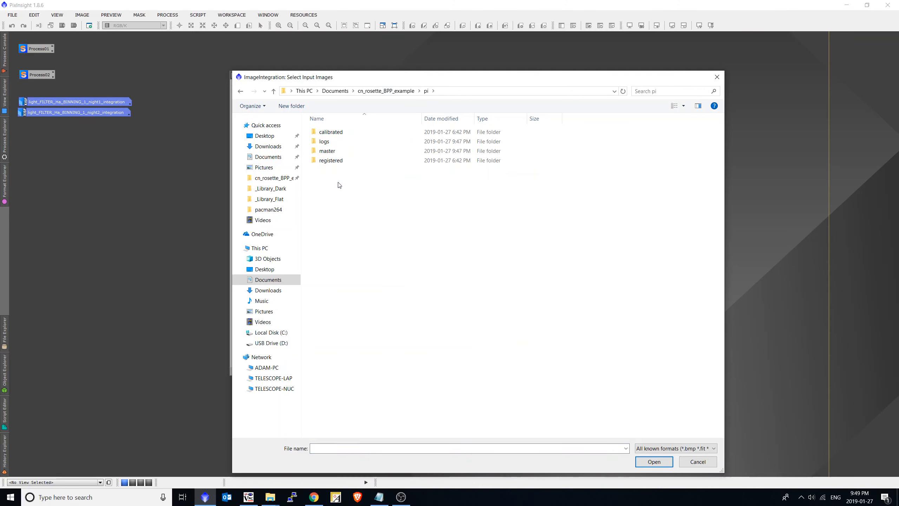
{"action": "double_click", "coordinate": [344, 161]}
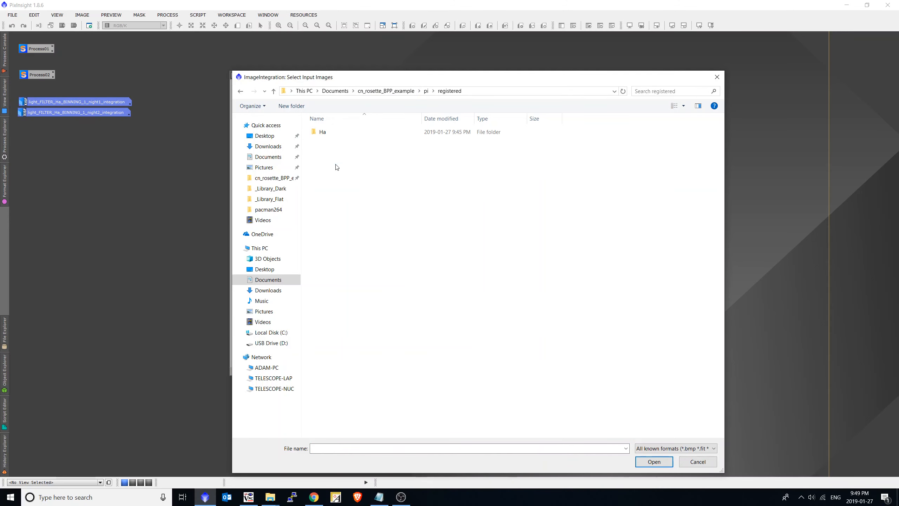
{"action": "left_click", "coordinate": [331, 136]}
{"action": "double_click", "coordinate": [332, 136]}
{"action": "left_click", "coordinate": [365, 170]}
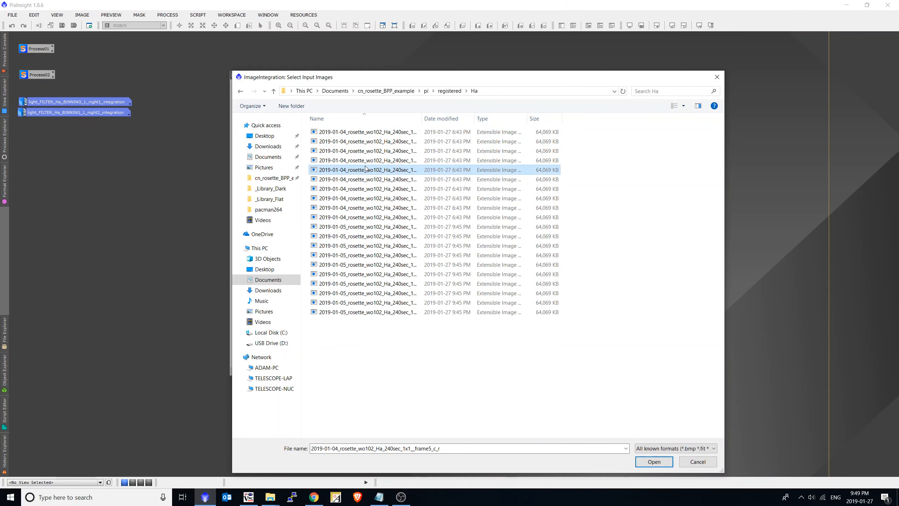
{"action": "key", "text": "ctrl+a"}
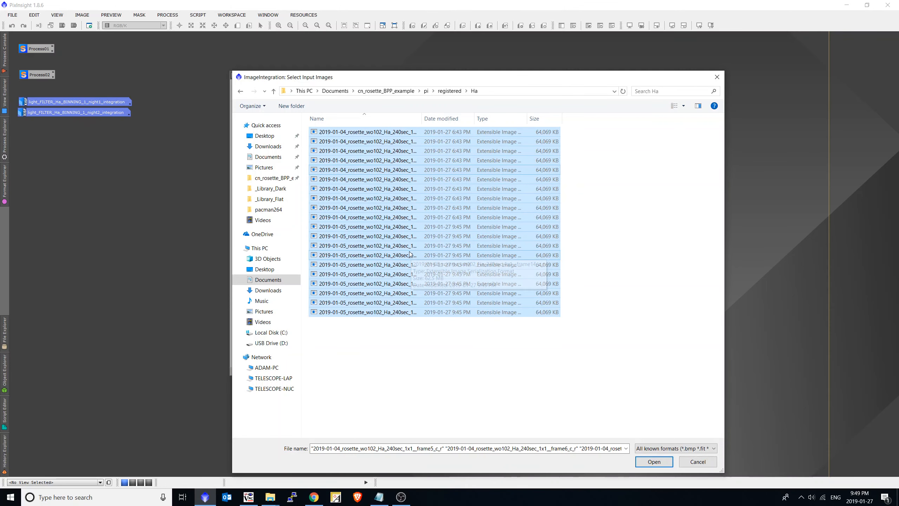
{"action": "left_click", "coordinate": [642, 463]}
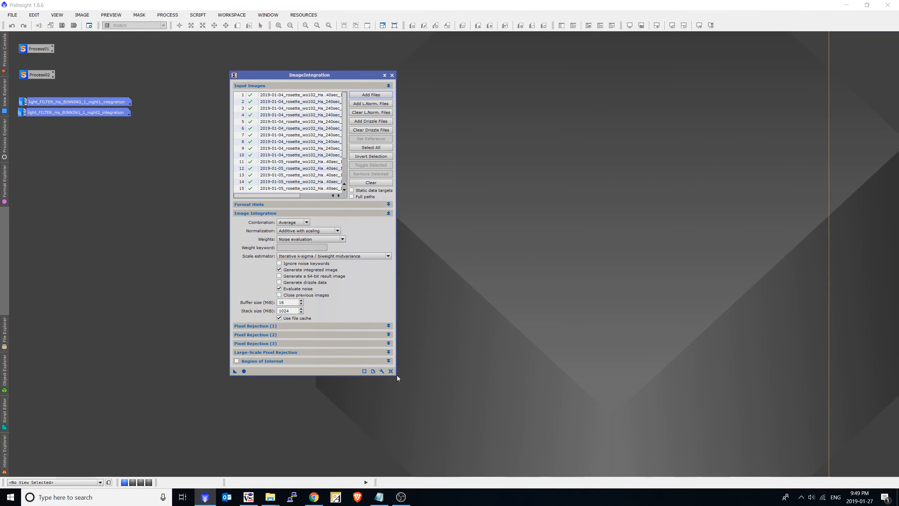
- Enlarge the ImageIntegration window and set the pixel rejection algorithm to Winsorized Sigma Clipping
{"action": "left_click_drag", "start_coordinate": [397, 376], "coordinate": [460, 418]}
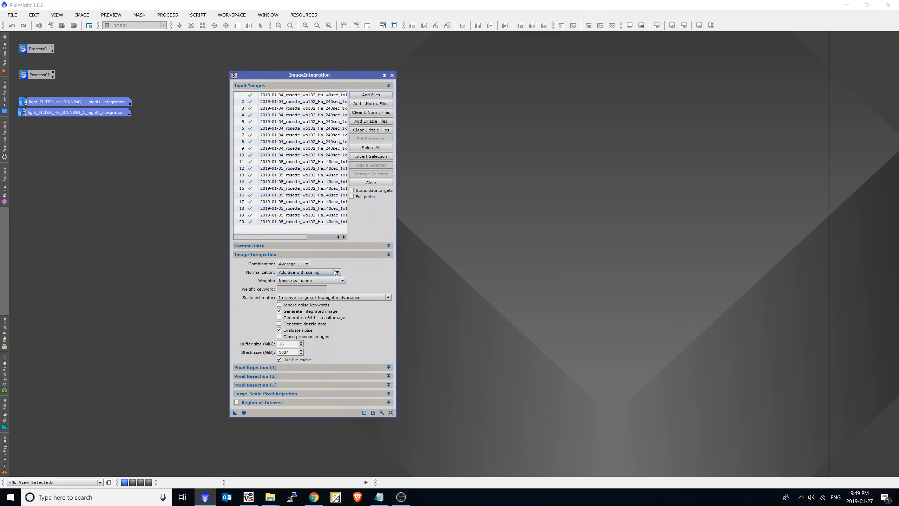
{"action": "left_click", "coordinate": [276, 367]}
{"action": "left_click", "coordinate": [290, 376]}
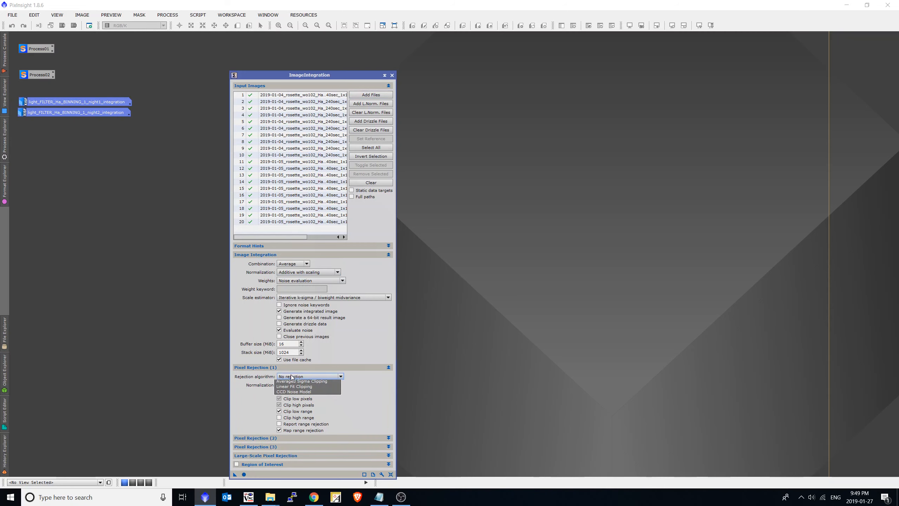
{"action": "left_click", "coordinate": [305, 404]}
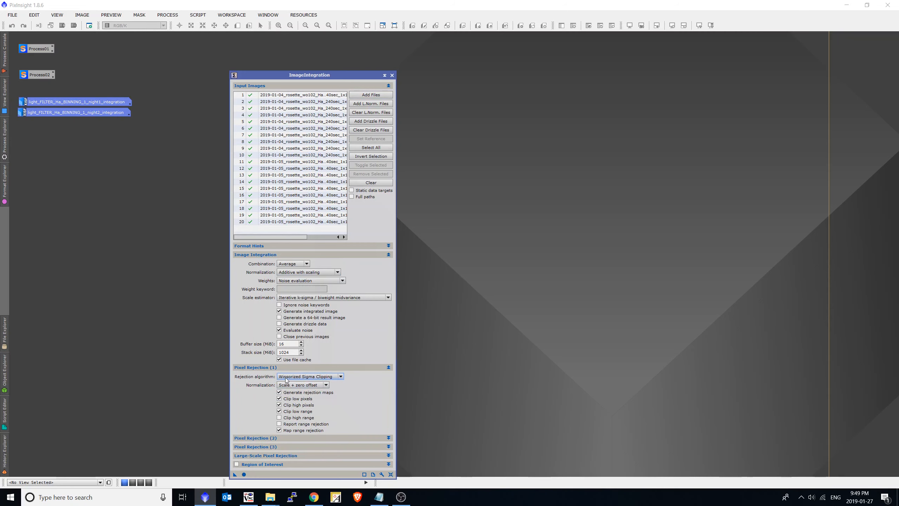
{"action": "left_click", "coordinate": [269, 368]}
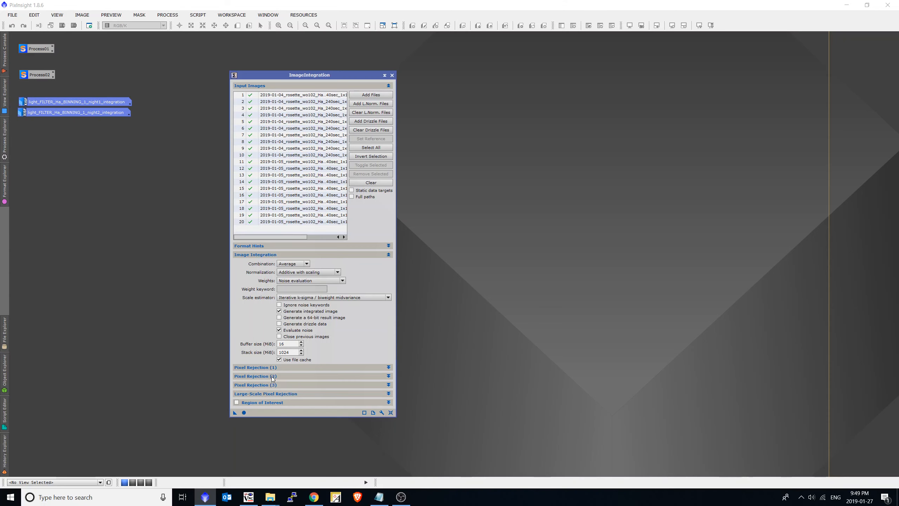
{"action": "left_click", "coordinate": [273, 377]}
{"action": "left_click", "coordinate": [272, 377]}
- Run the integration of both nights' registered Ha frames and move the ImageIntegration window clear of the resulting images
{"action": "left_click", "coordinate": [244, 412]}
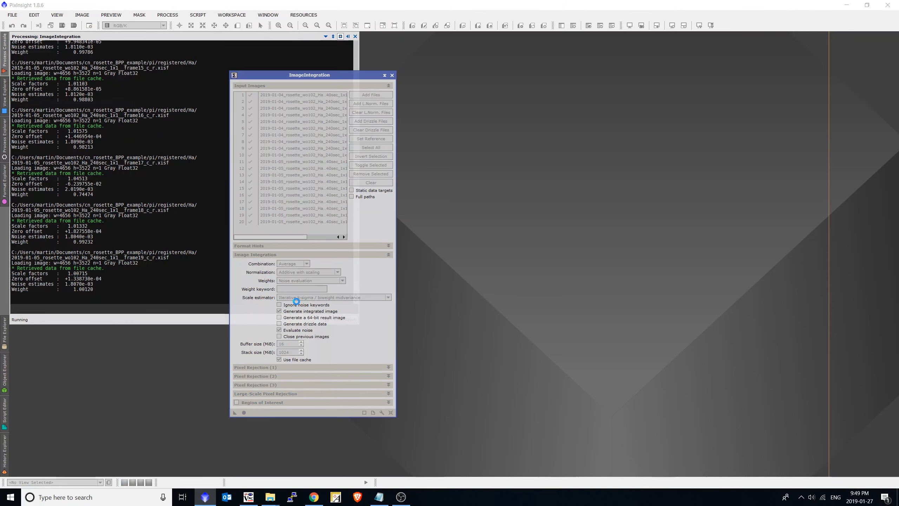
{"action": "left_click_drag", "start_coordinate": [326, 76], "coordinate": [639, 91]}
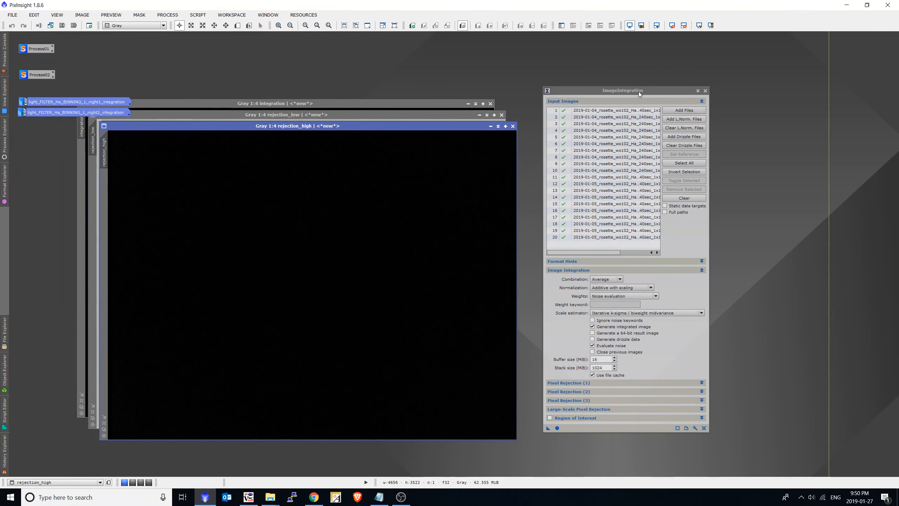
{"action": "left_click_drag", "start_coordinate": [639, 92], "coordinate": [680, 84]}
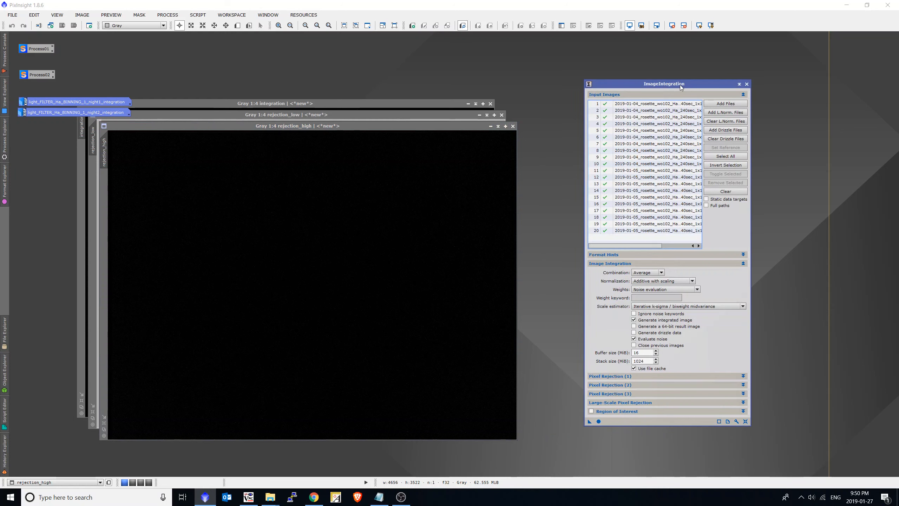
- Apply a screen auto-stretch to the rejection_high map of the combined integration
{"action": "left_click", "coordinate": [481, 156]}
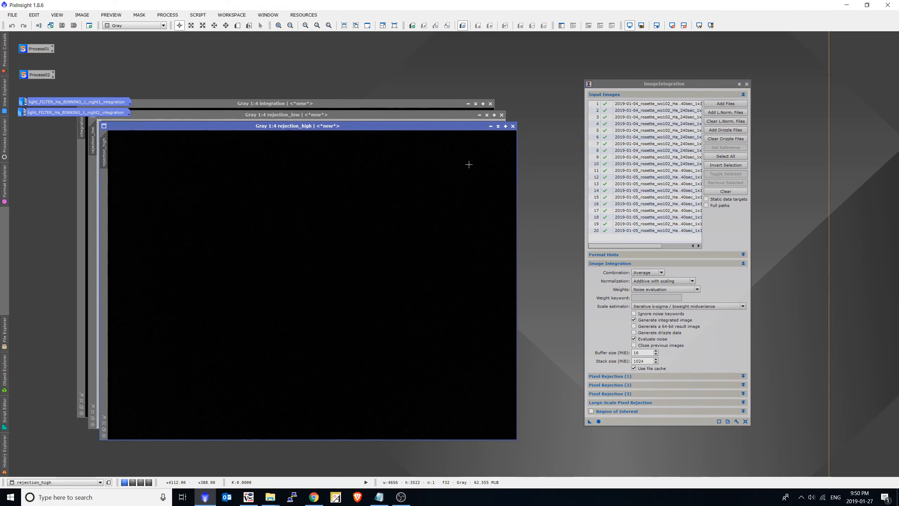
{"action": "key", "text": "ctrl+a"}
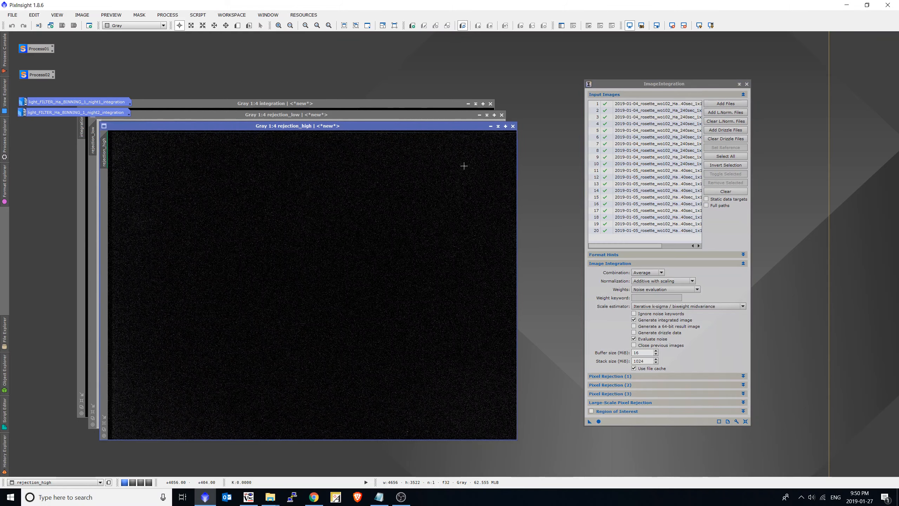
- Close the rejection_high and rejection_low maps, move the combined integration image clear, and apply a screen auto-stretch to it
{"action": "left_click", "coordinate": [513, 126]}
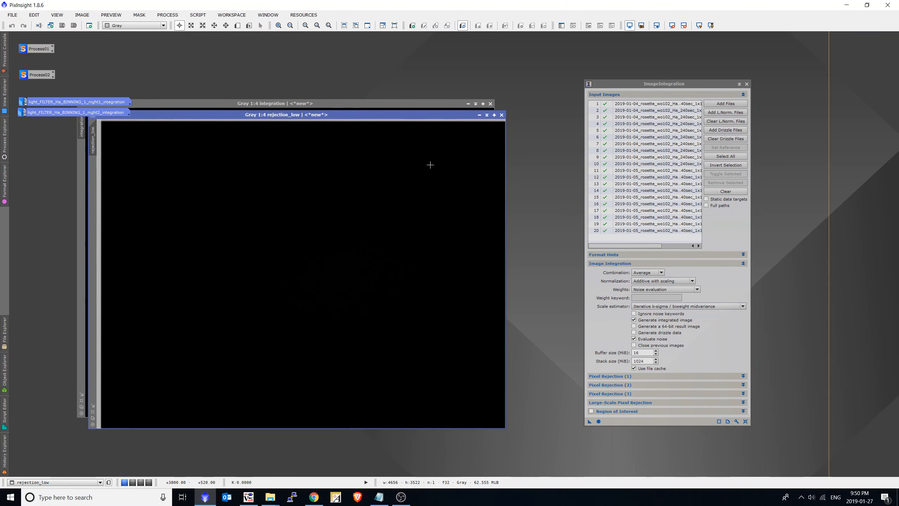
{"action": "left_click", "coordinate": [501, 115]}
{"action": "left_click_drag", "start_coordinate": [387, 104], "coordinate": [446, 100]}
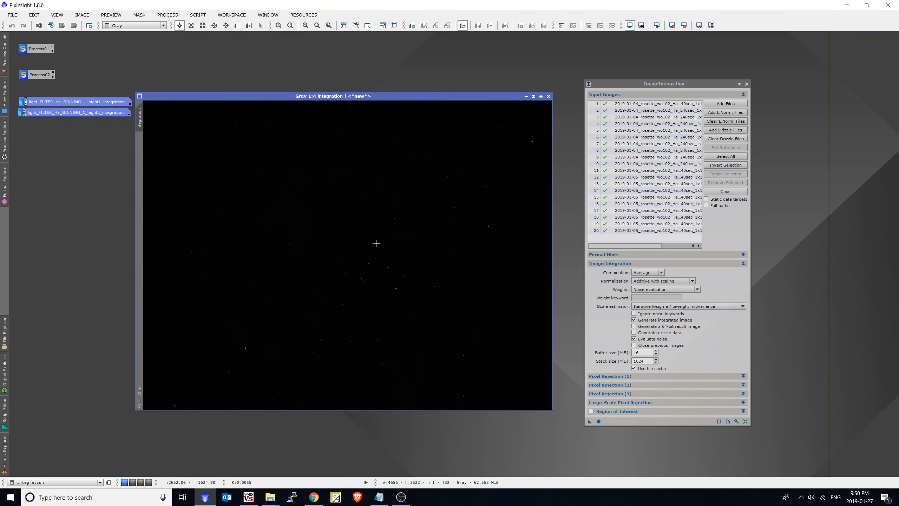
{"action": "key", "text": "ctrl+a"}
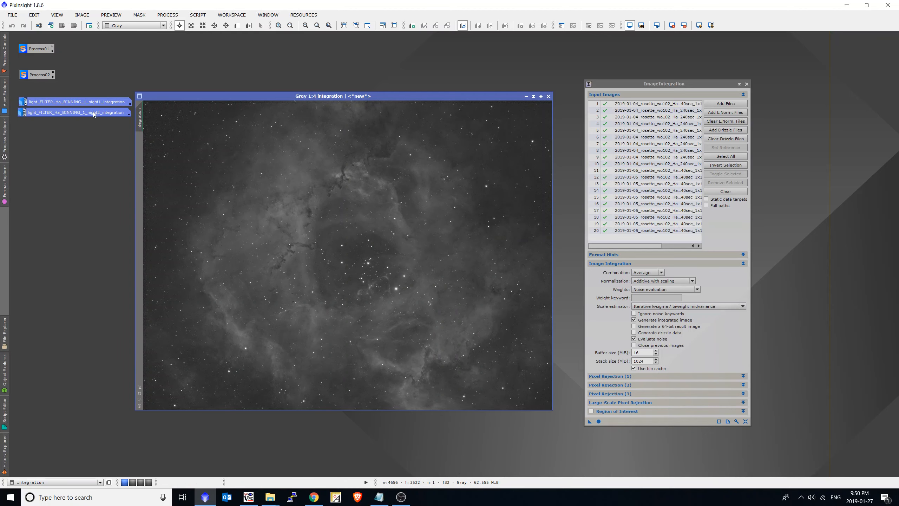
- Restore the night2 Ha master, lay it exactly over the combined integration and alternate between the two images to compare them
{"action": "double_click", "coordinate": [82, 113]}
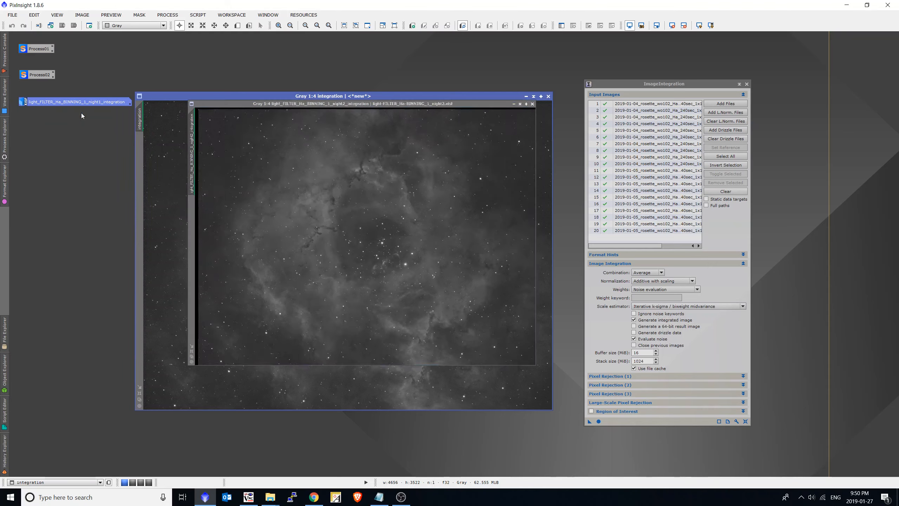
{"action": "left_click_drag", "start_coordinate": [311, 104], "coordinate": [227, 100]}
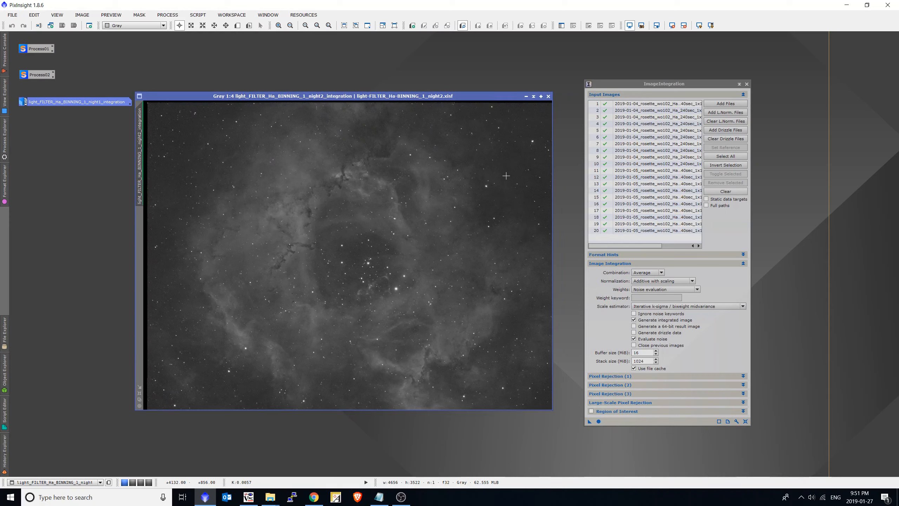
{"action": "key", "text": "ctrl+Page_Down"}
{"action": "key", "text": "ctrl+Page_Down"}
{"action": "key", "text": "ctrl+Page_Down"}
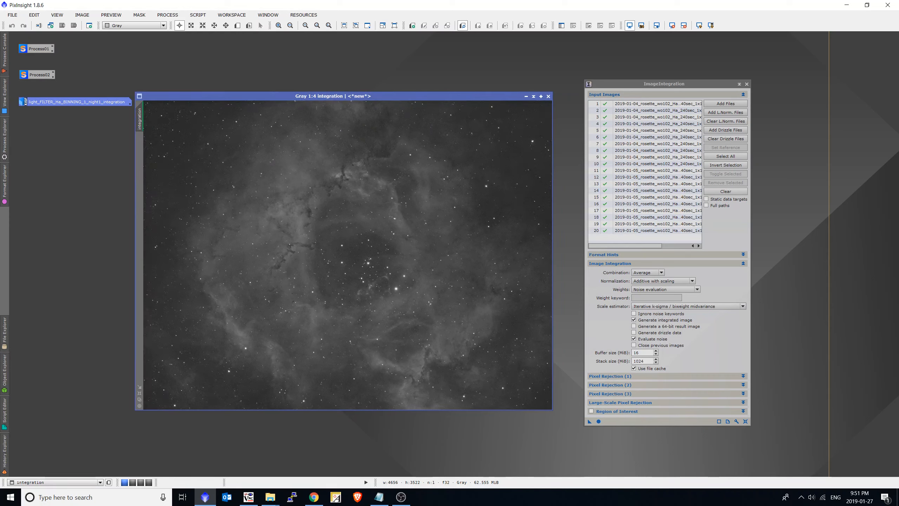
{"action": "key", "text": "ctrl+Page_Down"}
{"action": "key", "text": "ctrl+Page_Down"}
- Examine the noise and fine nebula detail of the combined integration at several magnifications, ending at 1:1 on the dark dust lanes
{"action": "scroll", "coordinate": [384, 201], "scroll_direction": "up", "scroll_amount": 1}
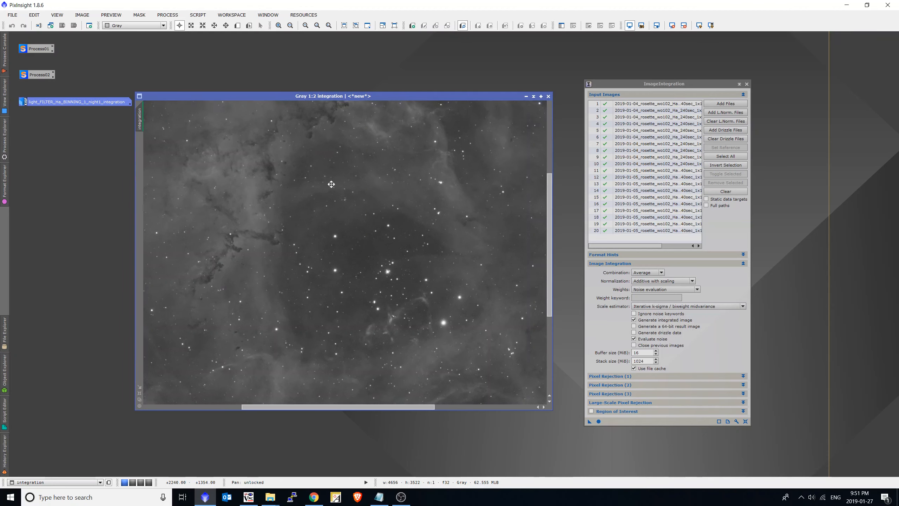
{"action": "scroll", "coordinate": [333, 183], "scroll_direction": "down", "scroll_amount": 8}
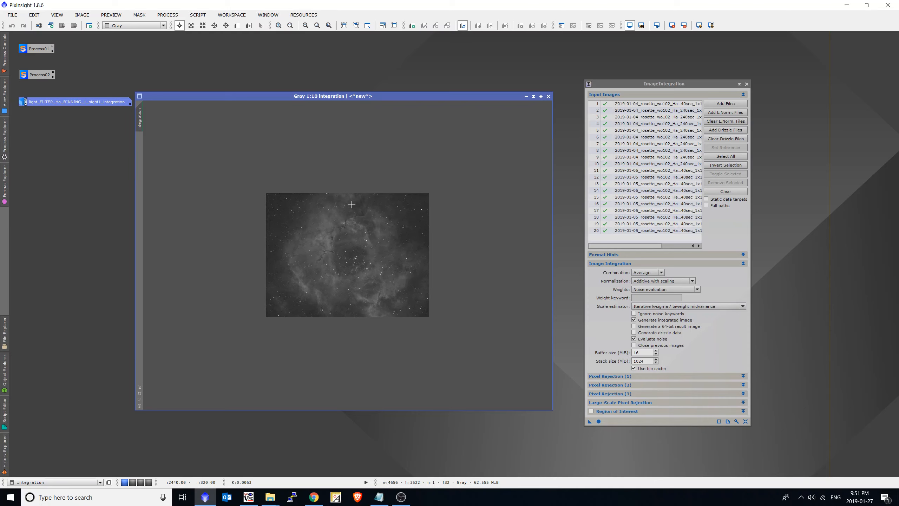
{"action": "scroll", "coordinate": [352, 204], "scroll_direction": "up", "scroll_amount": 8}
{"action": "left_click_drag", "start_coordinate": [295, 147], "coordinate": [333, 251]}
{"action": "scroll", "coordinate": [332, 252], "scroll_direction": "down", "scroll_amount": 4}
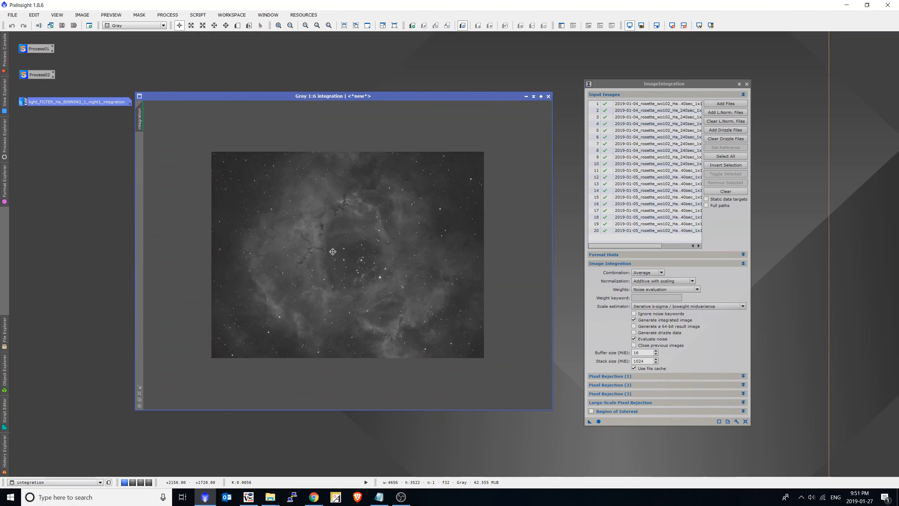
{"action": "scroll", "coordinate": [333, 252], "scroll_direction": "up", "scroll_amount": 4}
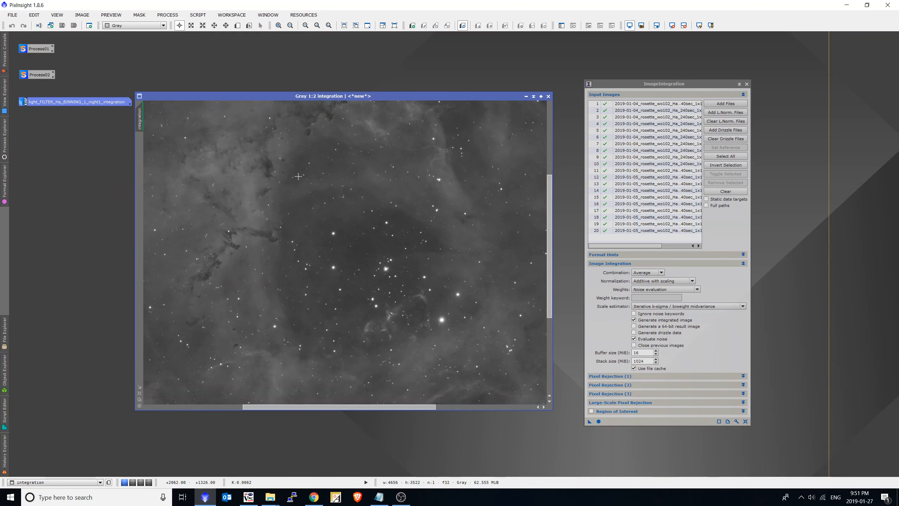
{"action": "left_click_drag", "start_coordinate": [285, 130], "coordinate": [341, 226]}
{"action": "scroll", "coordinate": [341, 225], "scroll_direction": "up", "scroll_amount": 1}
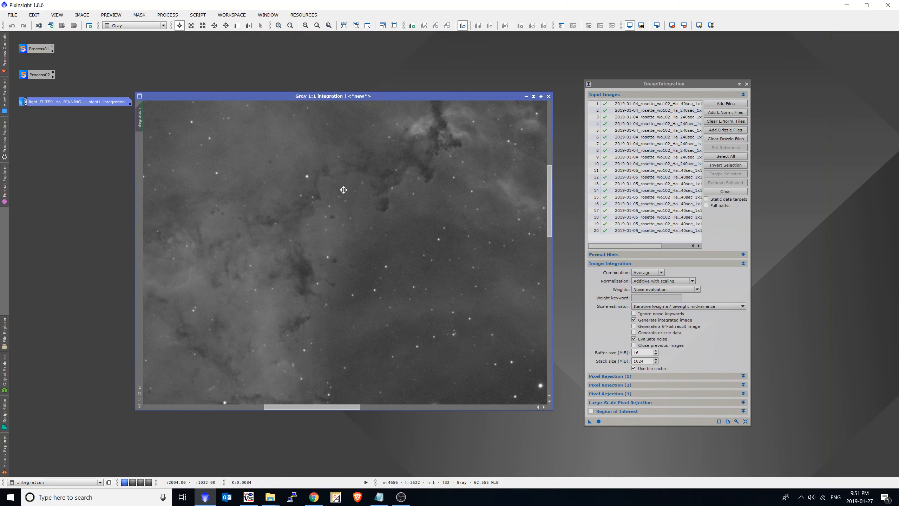
{"action": "left_click_drag", "start_coordinate": [345, 191], "coordinate": [319, 217]}
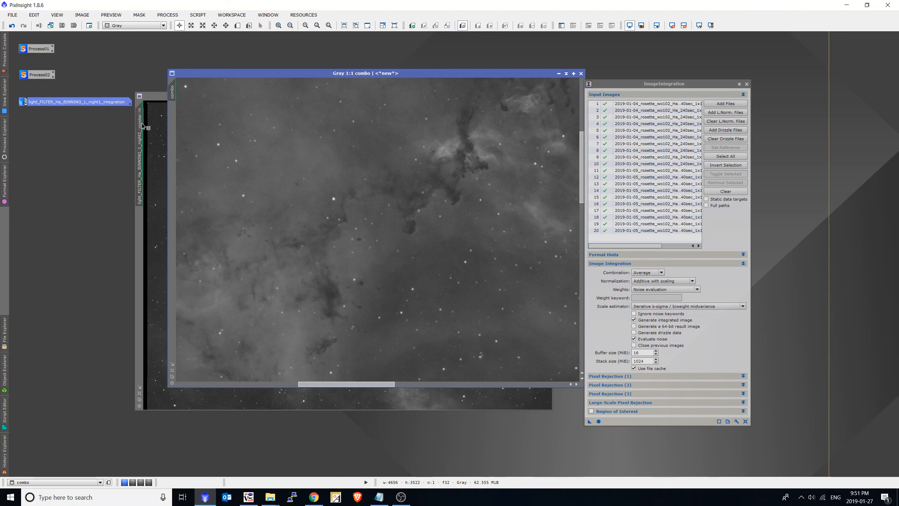
- Align the combo image over the night2 master at the same 1:1 view and alternate between them to compare noise
{"action": "left_click_drag", "start_coordinate": [201, 72], "coordinate": [173, 92]}
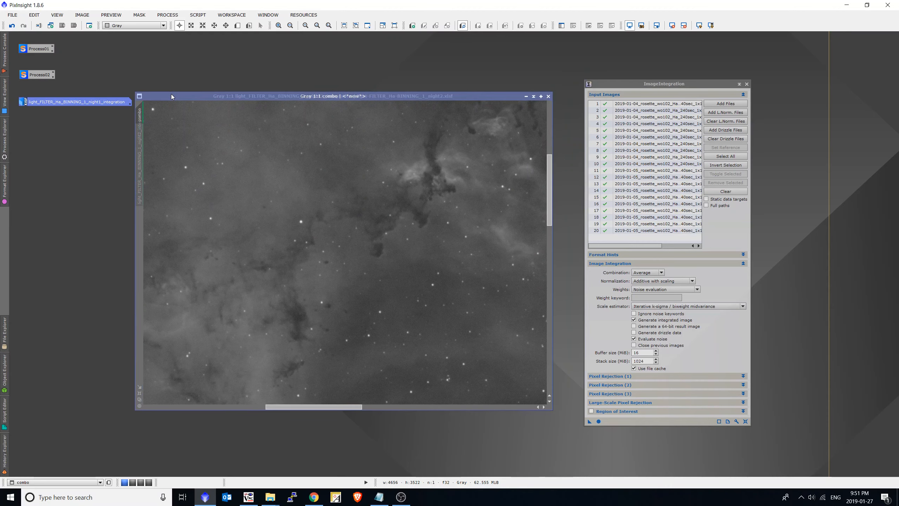
{"action": "key", "text": "ctrl+Page_Up"}
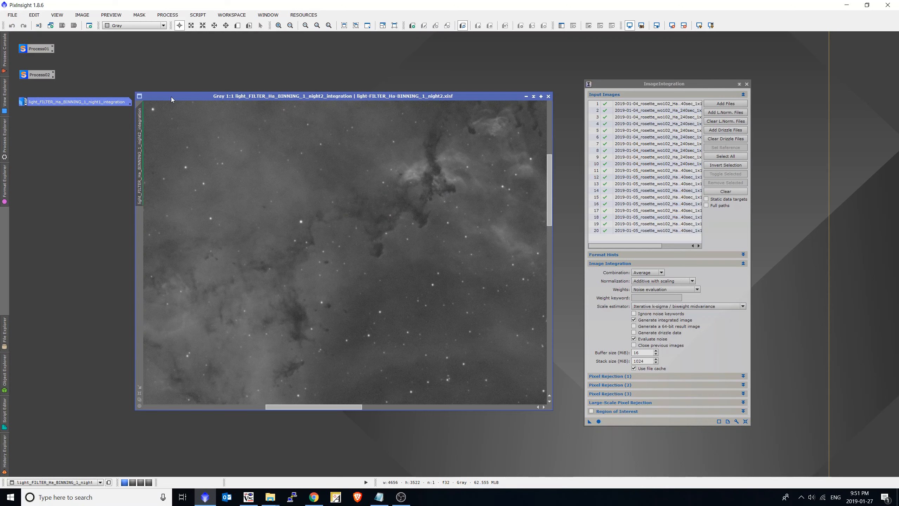
{"action": "key", "text": "ctrl+Page_Up"}
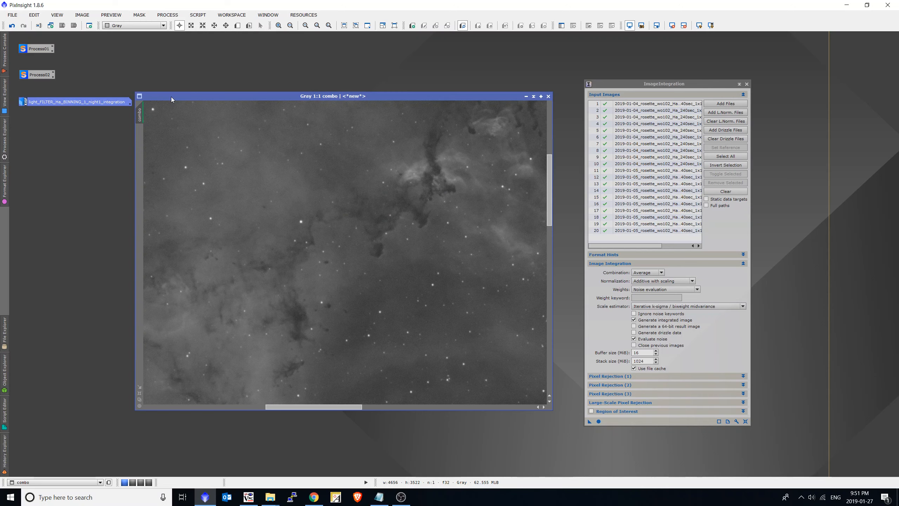
- Save the combo image as the XISF file ha_combo in the cn_rosette_BPP_example folder and check the saved file in File Explorer
{"action": "key", "text": "ctrl+shift+s"}
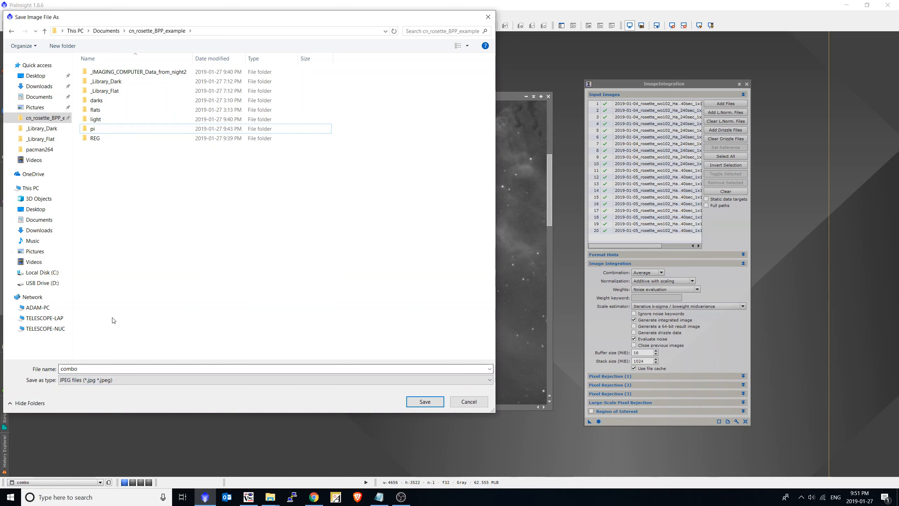
{"action": "left_click", "coordinate": [126, 378]}
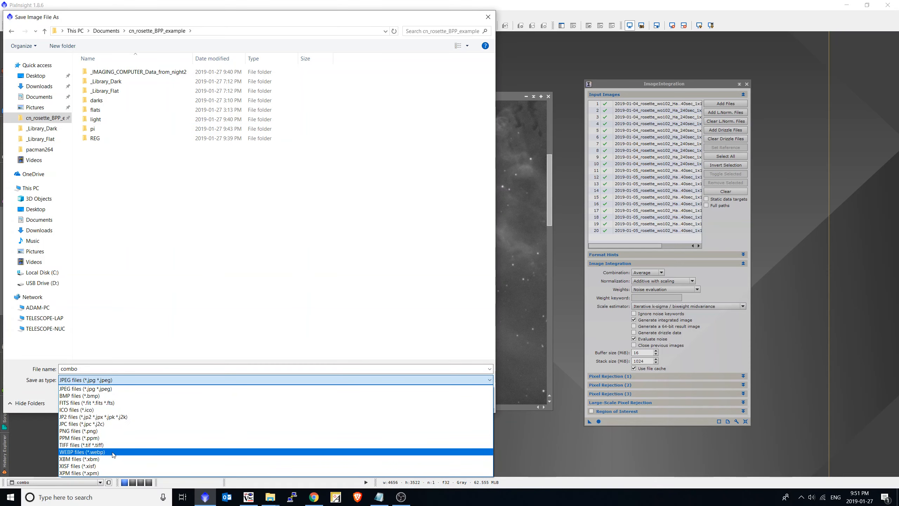
{"action": "left_click", "coordinate": [117, 466]}
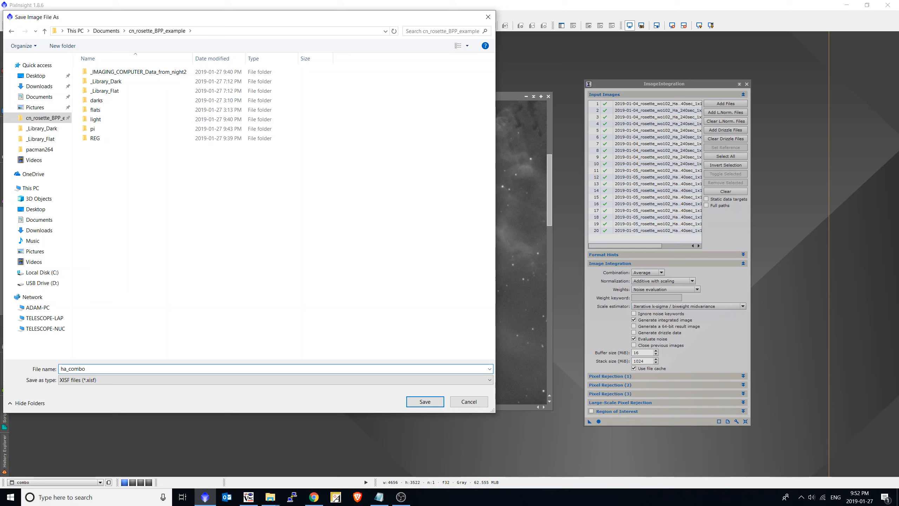
{"action": "key", "text": "Return"}
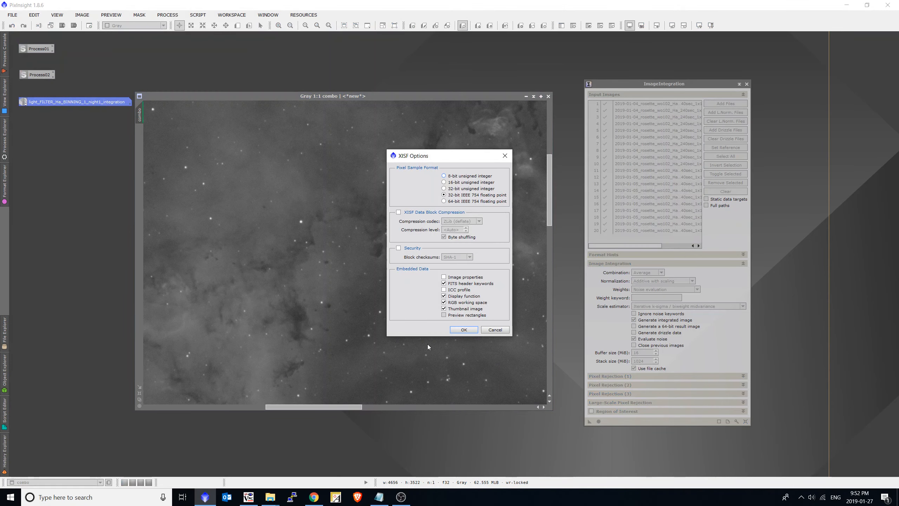
{"action": "left_click", "coordinate": [456, 332]}
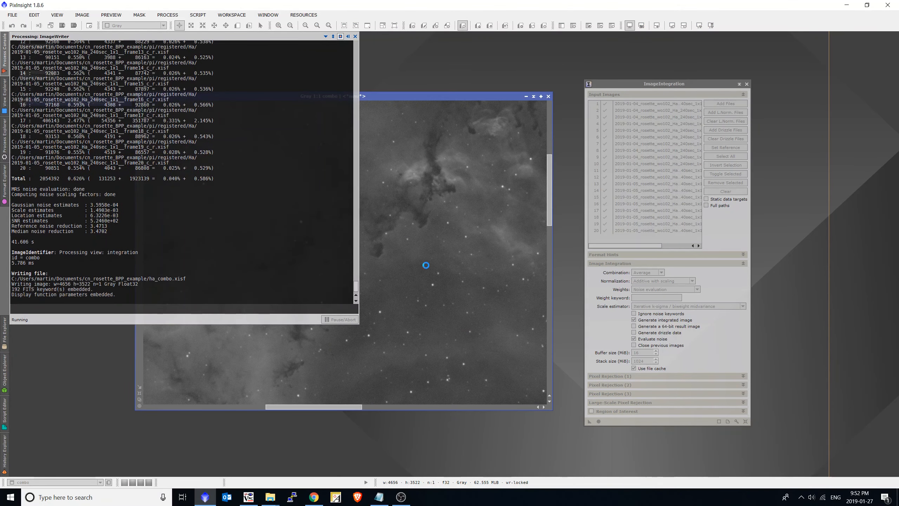
{"action": "left_click", "coordinate": [270, 497]}
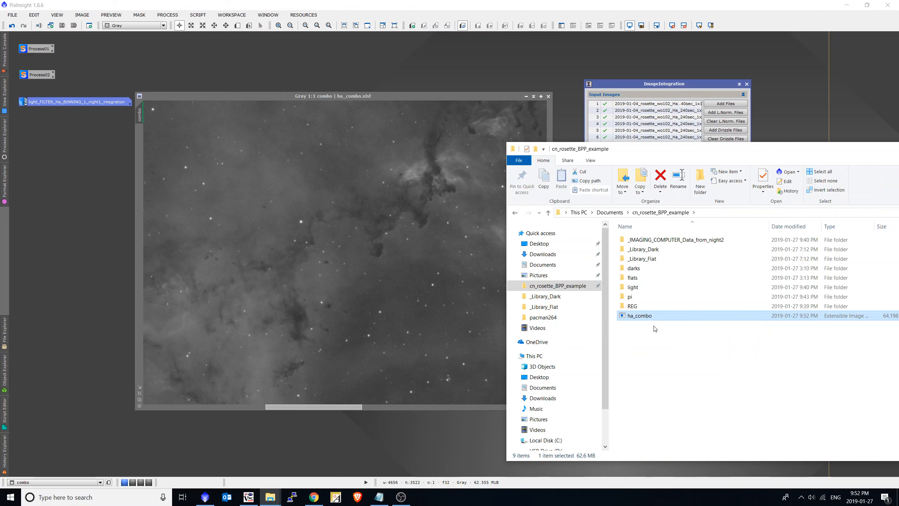
{"action": "left_click", "coordinate": [452, 194]}
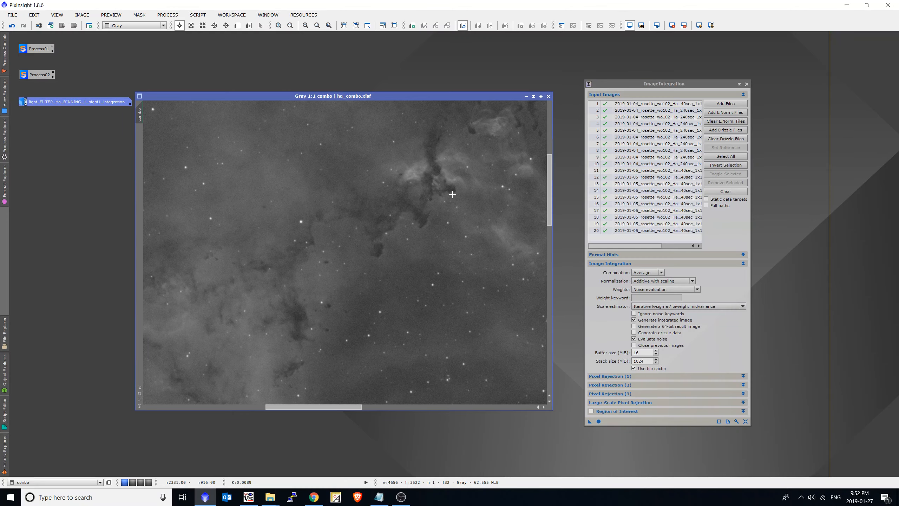